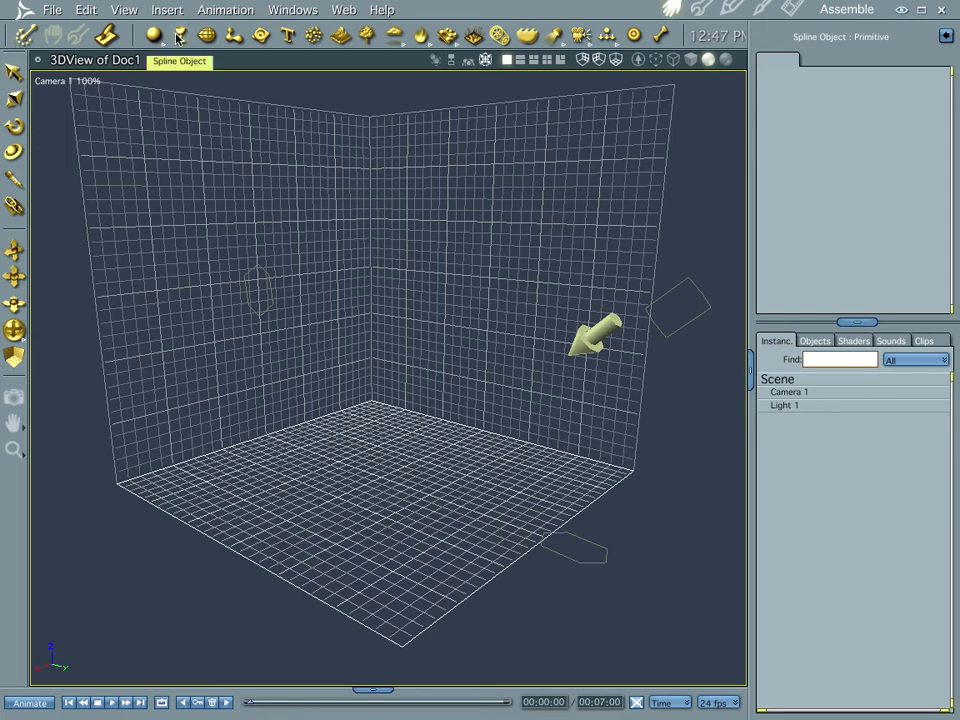
Step: Place a new Spline Object in the 3D view with the spline object tool
click(178, 37)
click(381, 477)
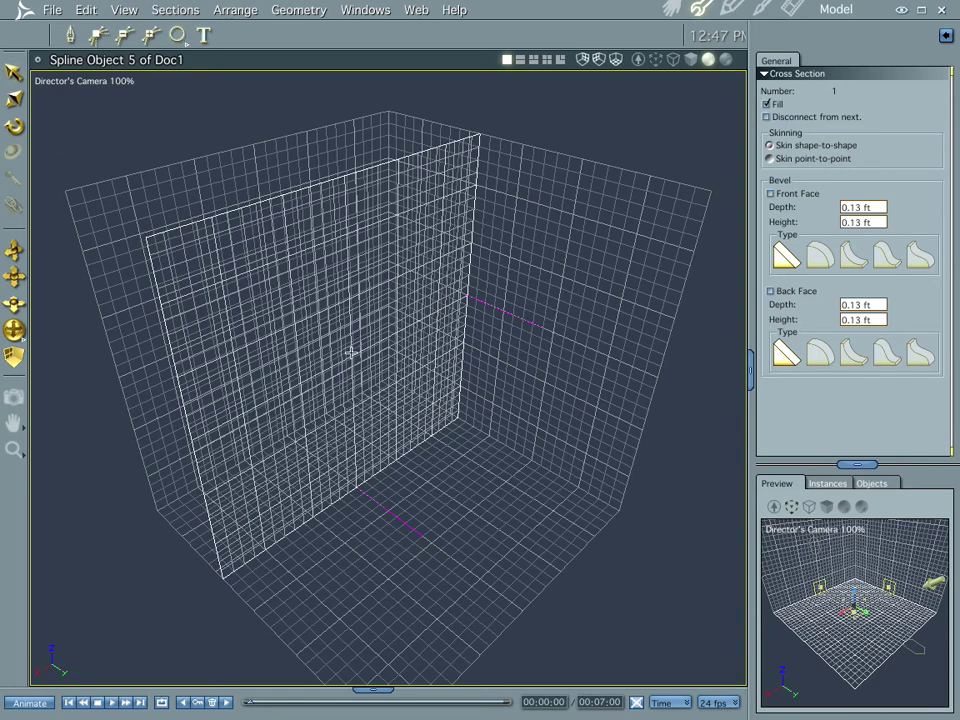
Step: Draw a circular cross-section for a short red cylinder, trying then undoing the Spiral extrusion preset
drag(354, 350, 404, 400)
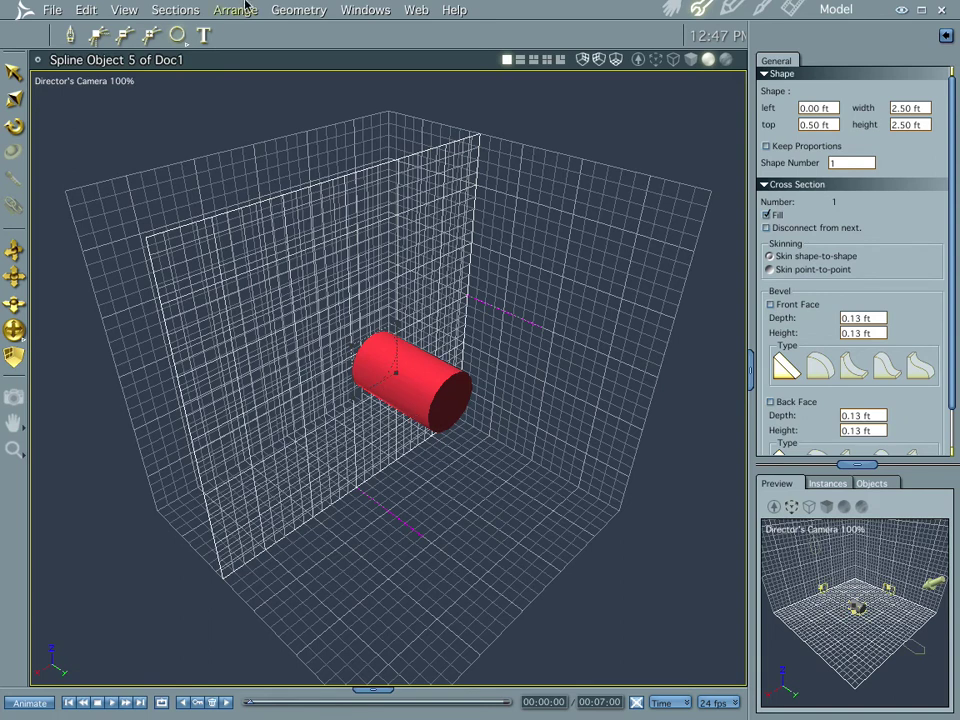
click(302, 8)
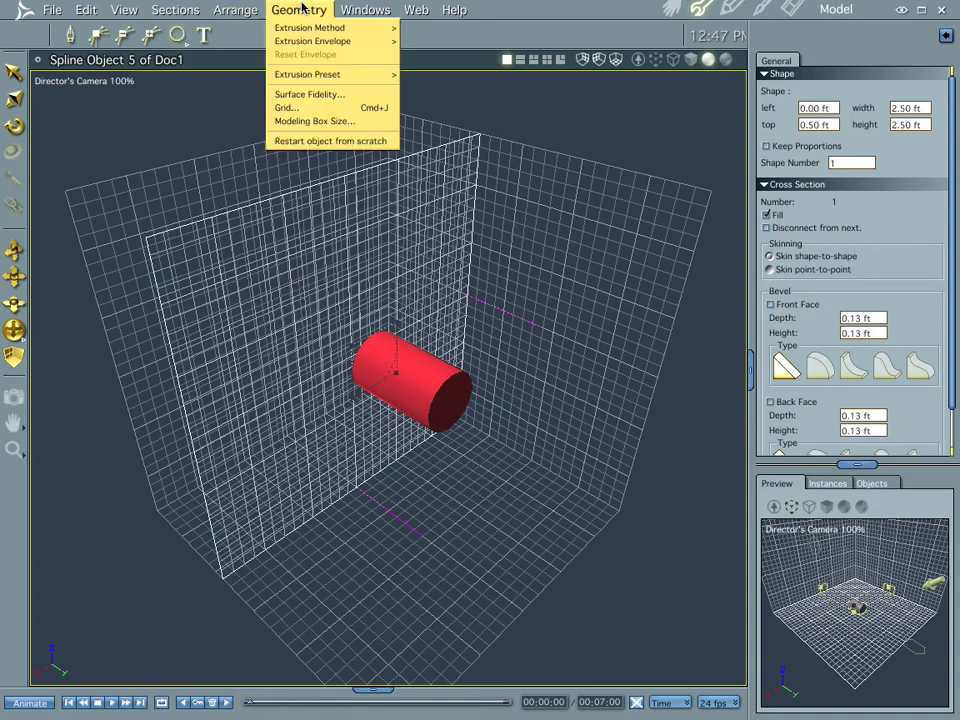
mouse_move(334, 75)
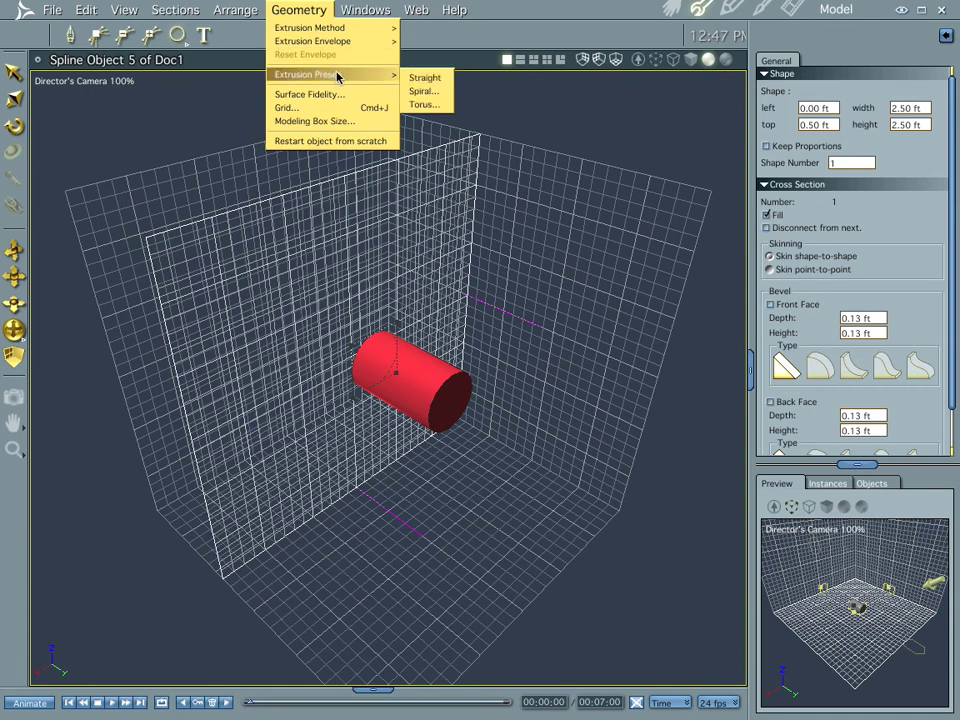
click(424, 92)
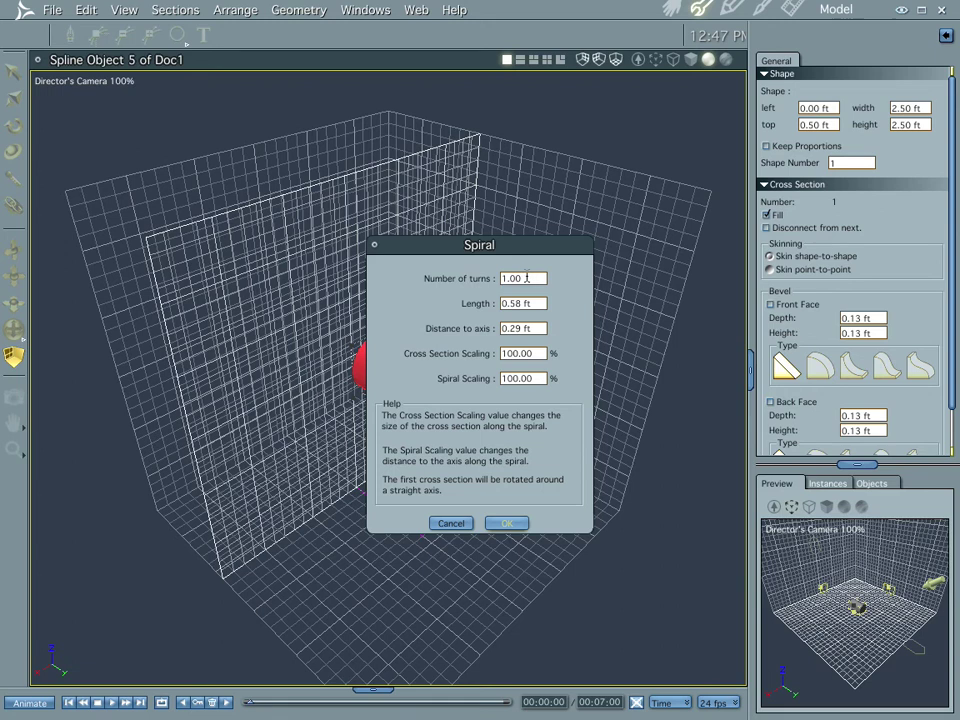
click(502, 523)
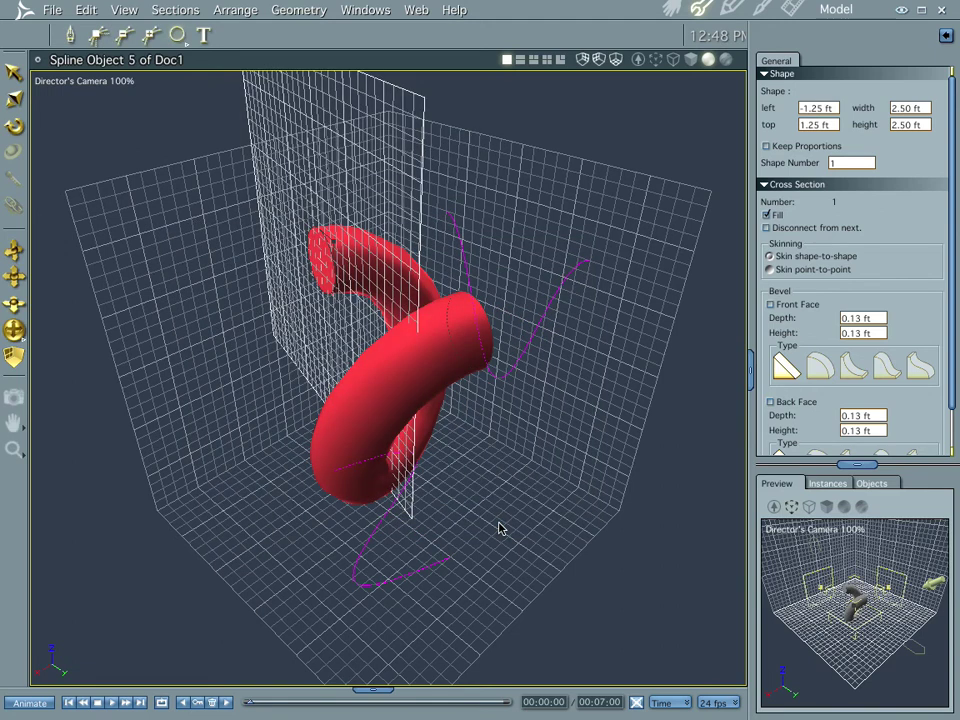
key(ctrl+z)
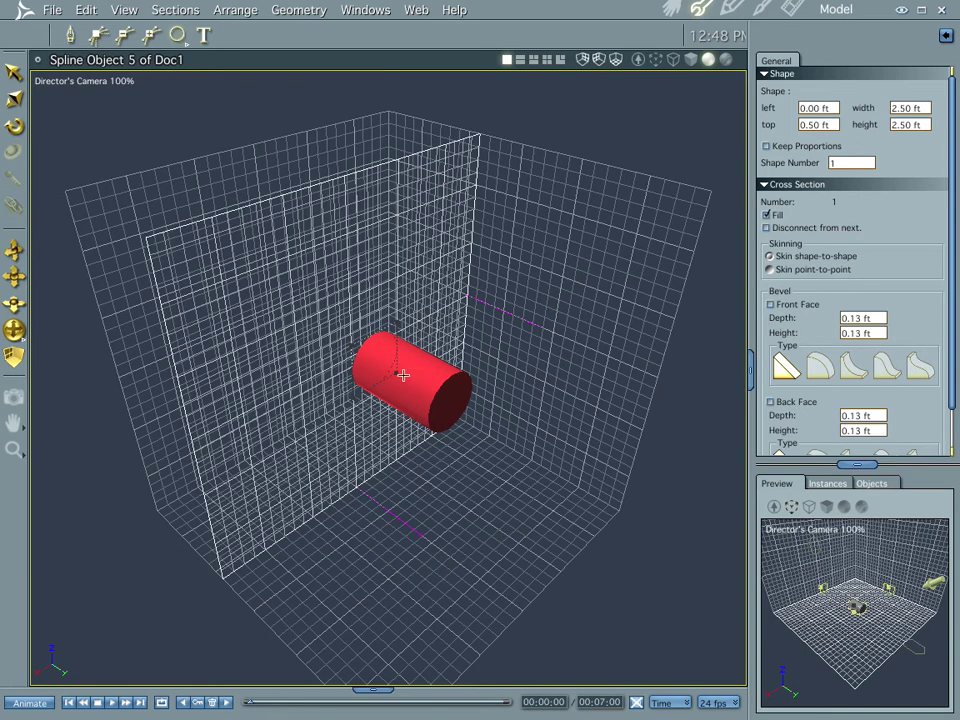
Step: Apply the Spiral extrusion preset with 20 turns, length 5 and cleared axis distance, then render
click(289, 12)
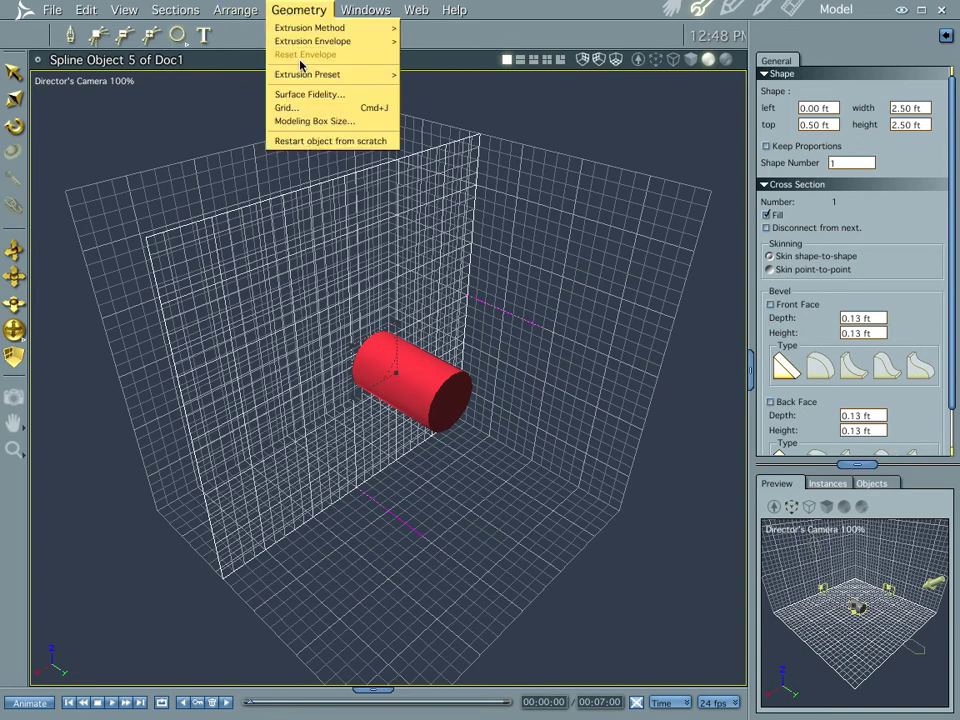
mouse_move(302, 76)
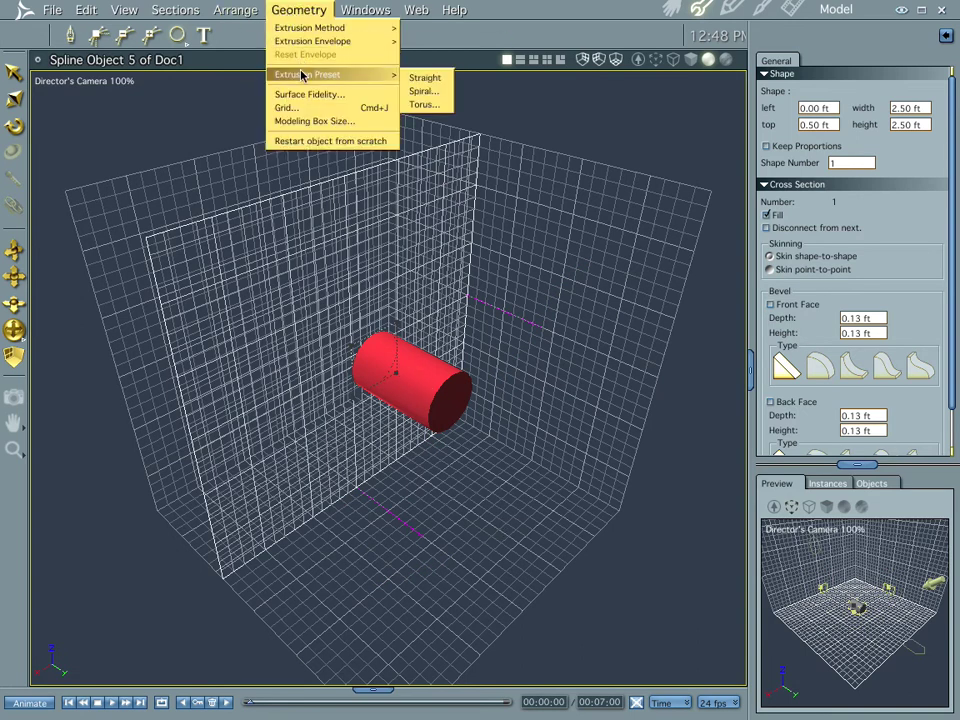
click(418, 92)
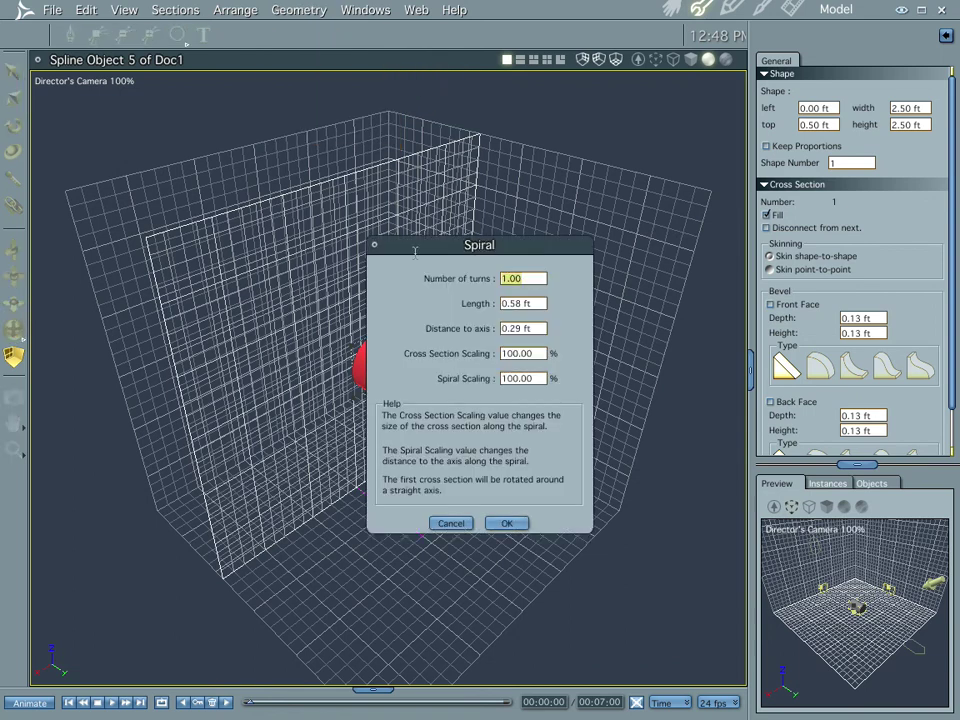
text(20)
key(Tab)
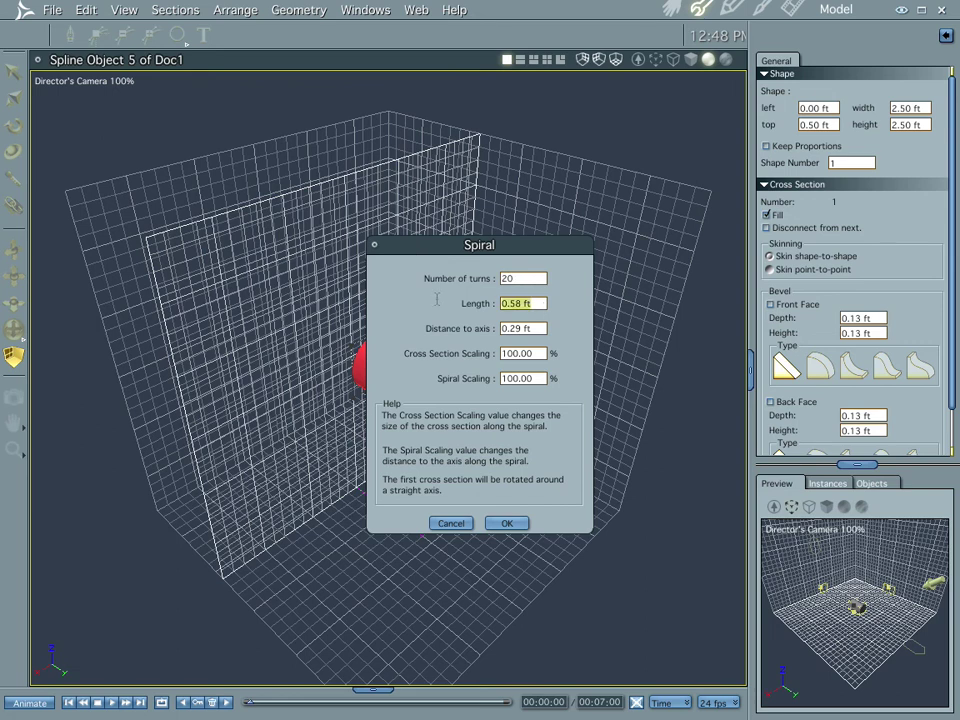
text(5)
key(Tab)
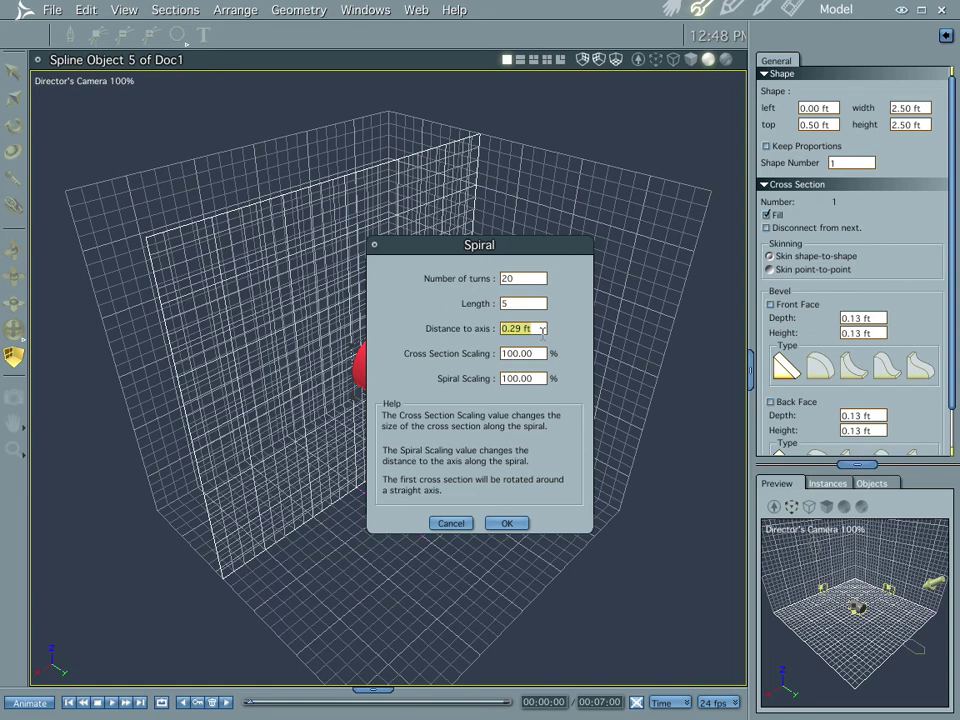
key(BackSpace)
key(Return)
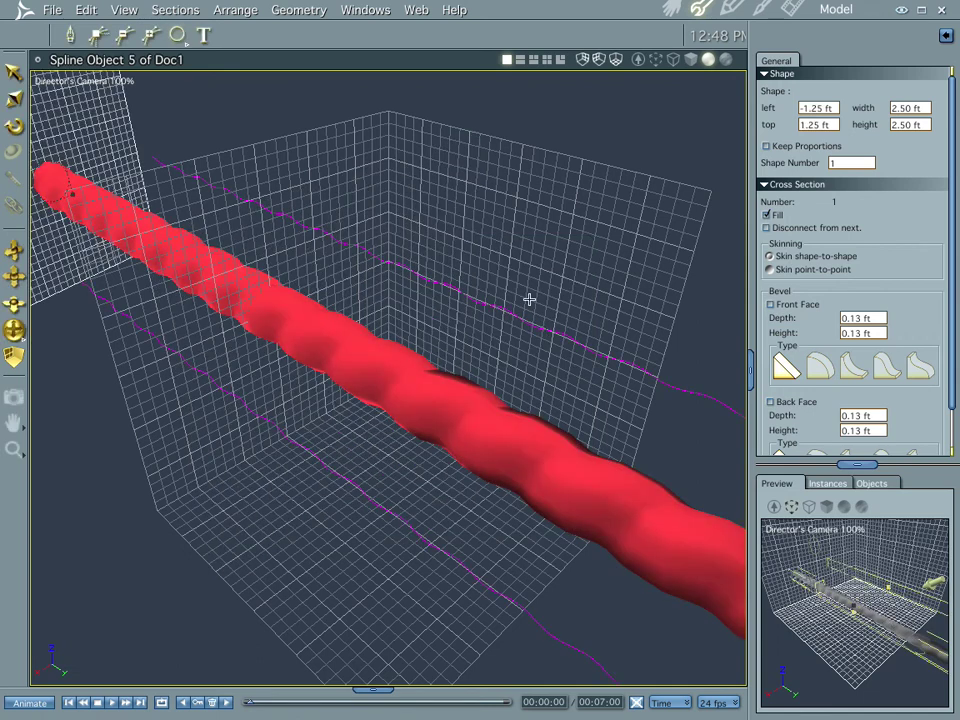
key(ctrl+r)
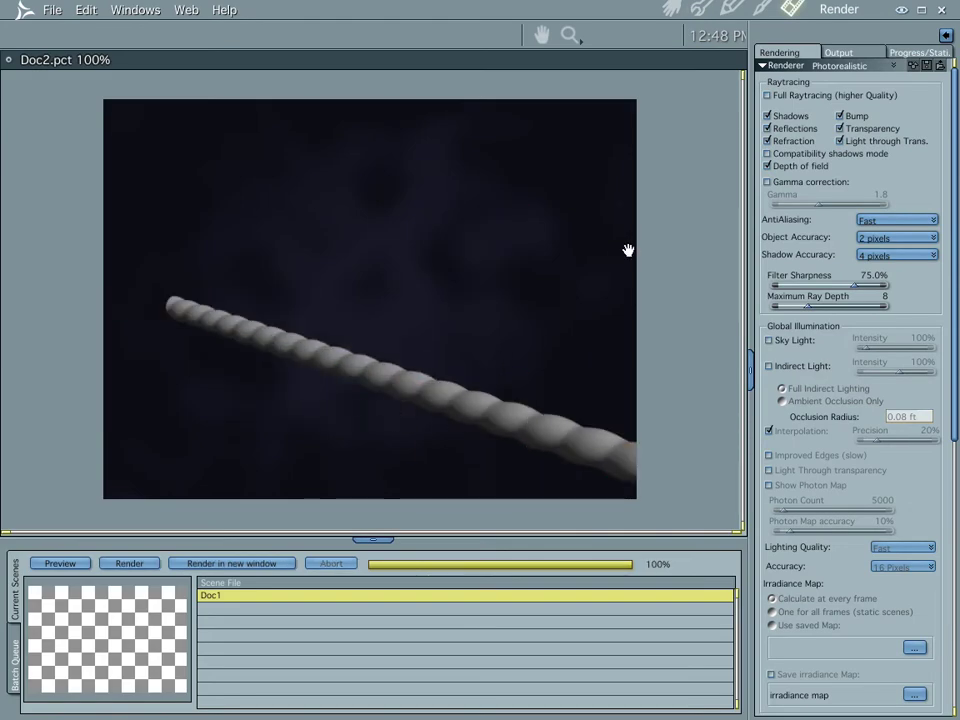
Step: Leave the finished twisted-tube render and return to the Assemble room
click(672, 9)
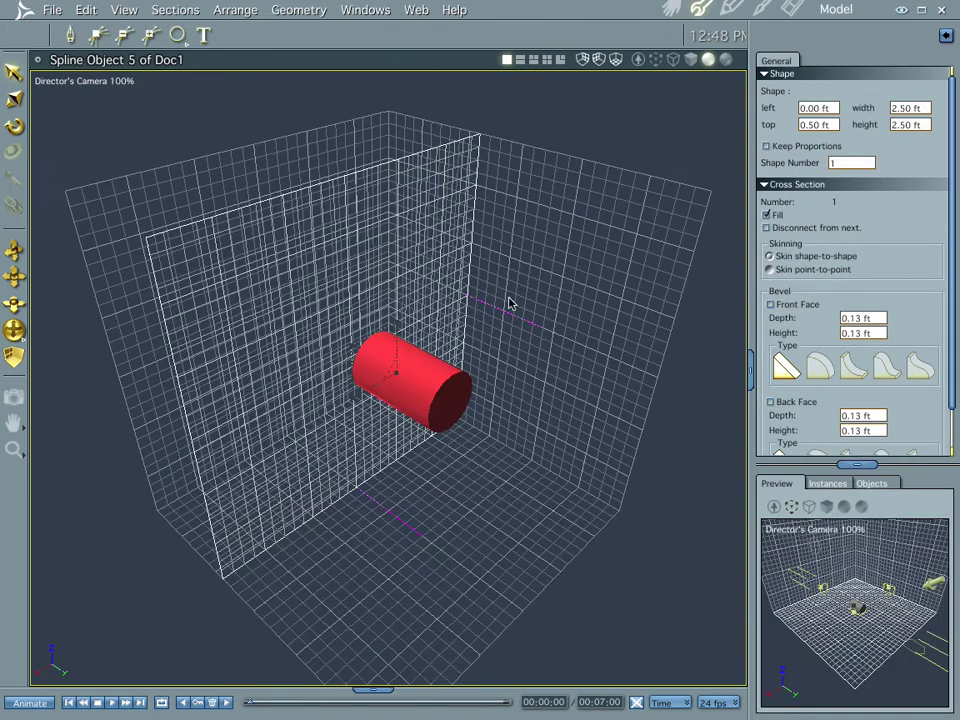
Step: Re-apply the Spiral extrusion preset with 20 turns, length 5 and distance to axis 0.1
click(318, 11)
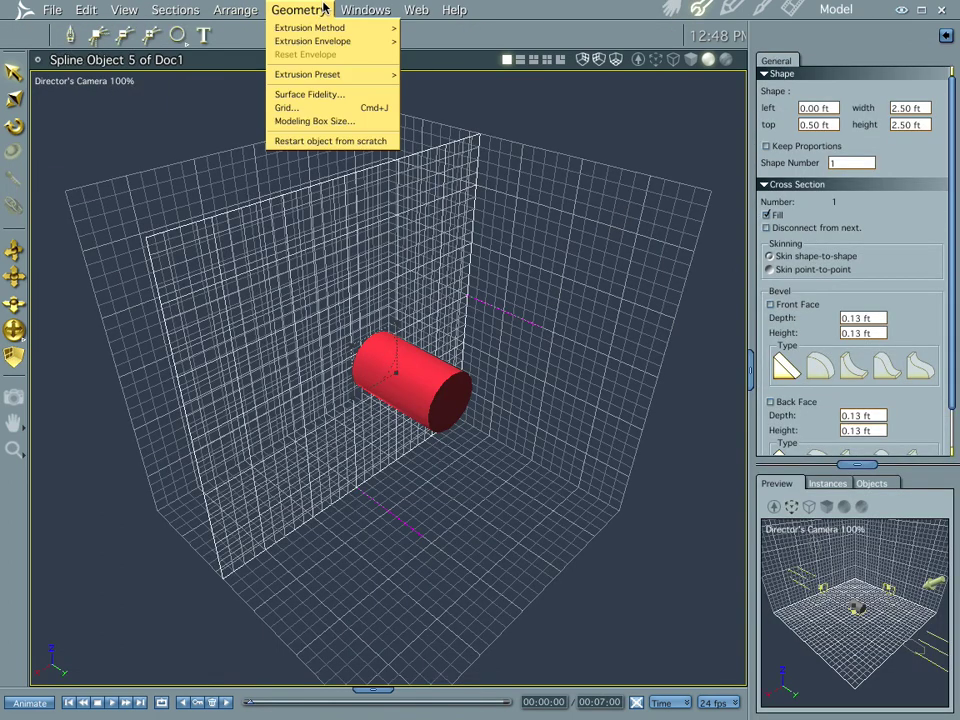
mouse_move(317, 75)
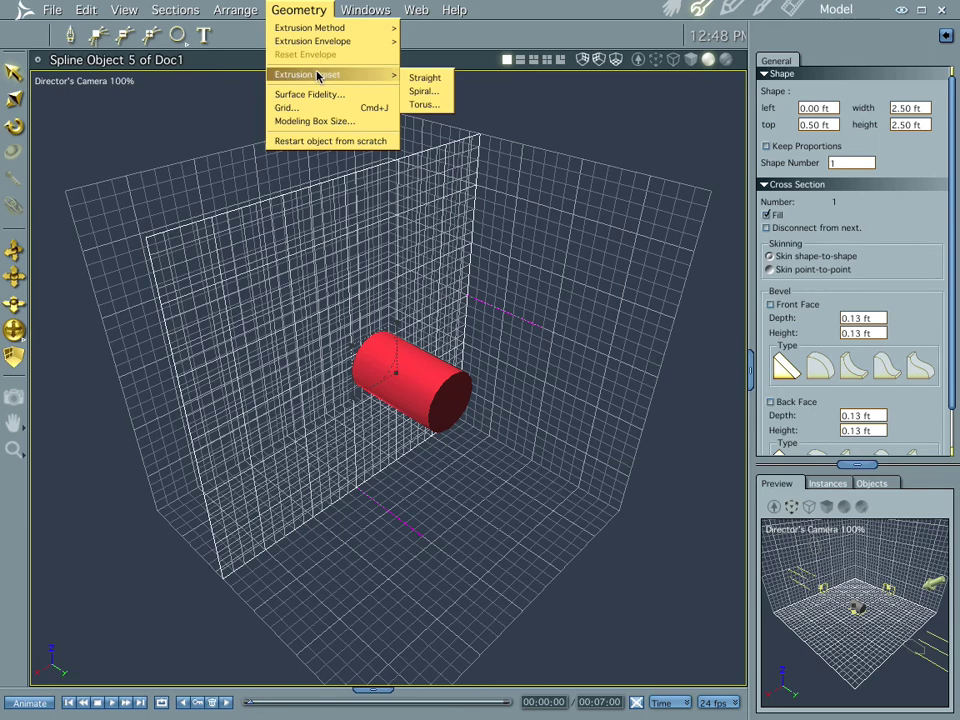
click(420, 91)
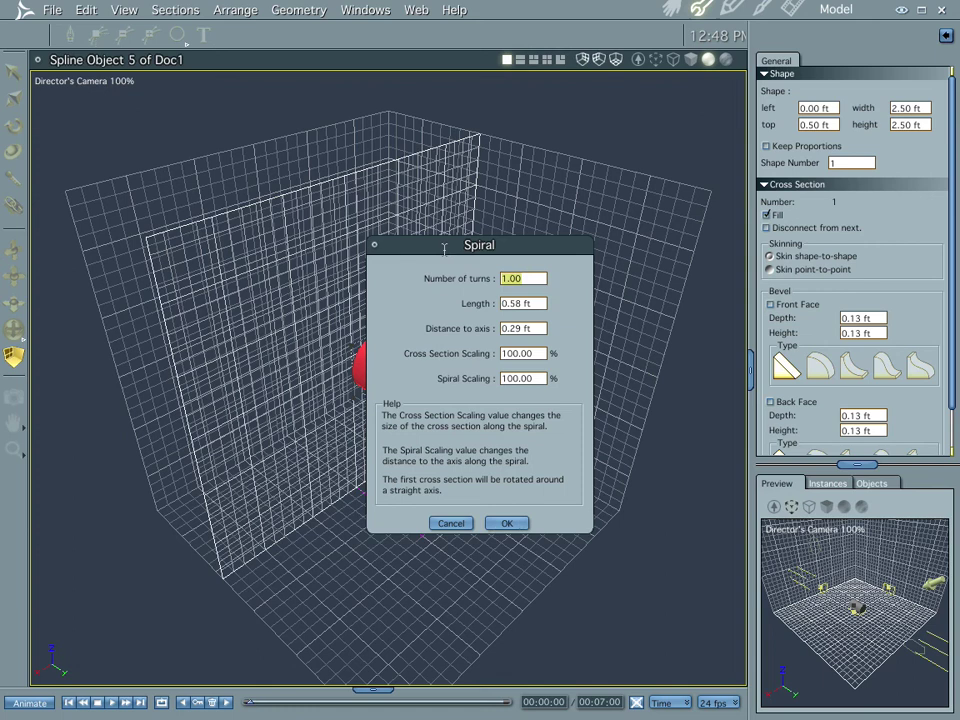
text(20)
drag(536, 306, 404, 309)
text(5)
drag(541, 330, 413, 329)
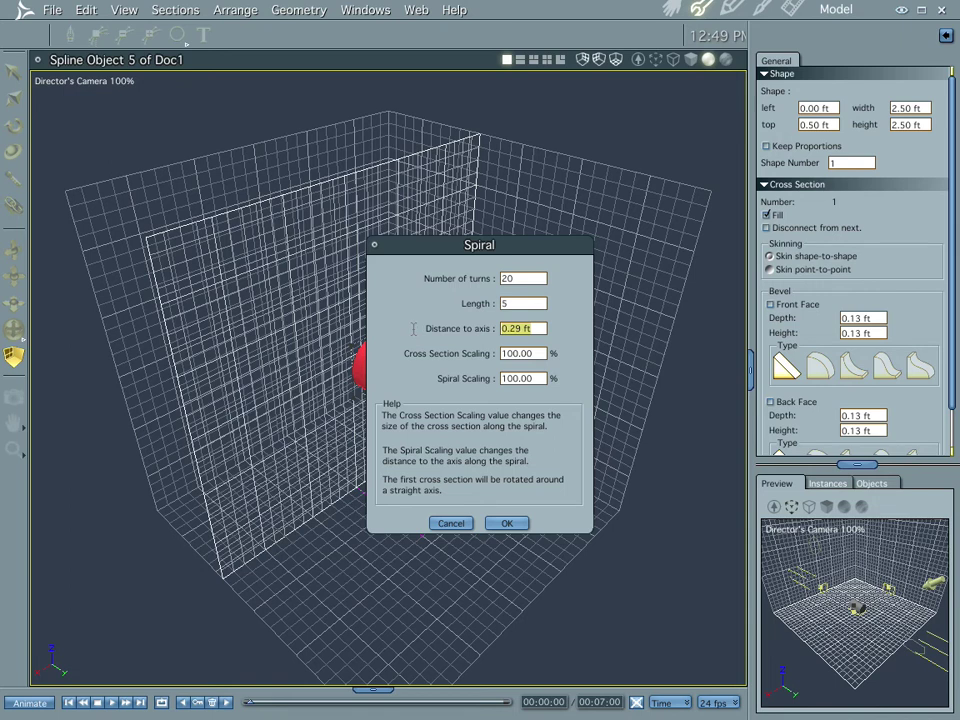
key(BackSpace)
text(.1)
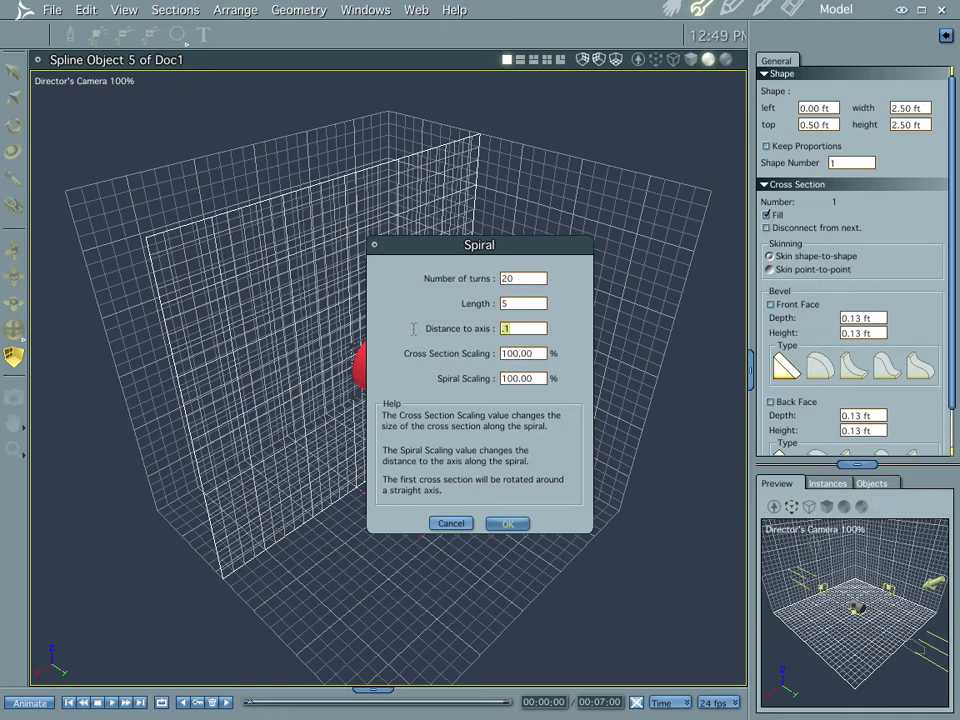
key(Return)
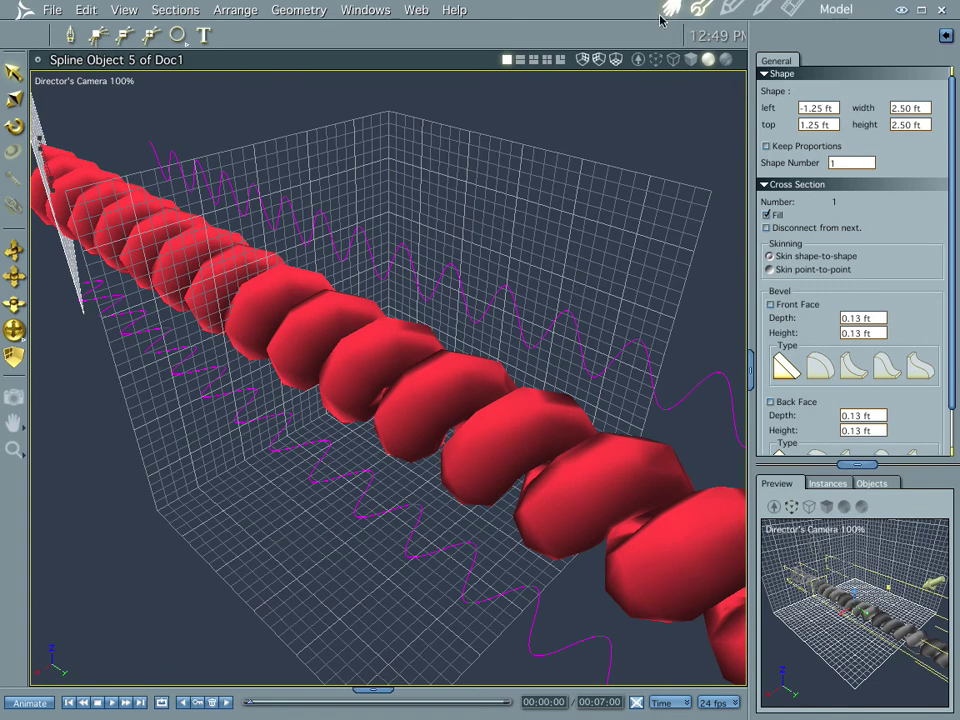
key(ctrl+1)
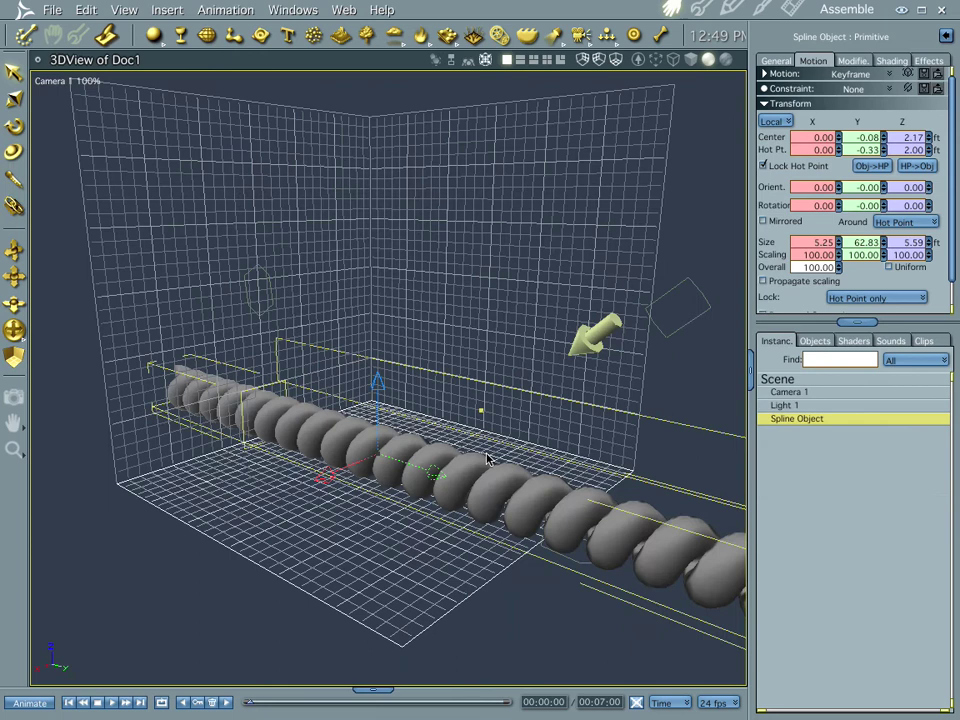
middle_drag(487, 458, 526, 484)
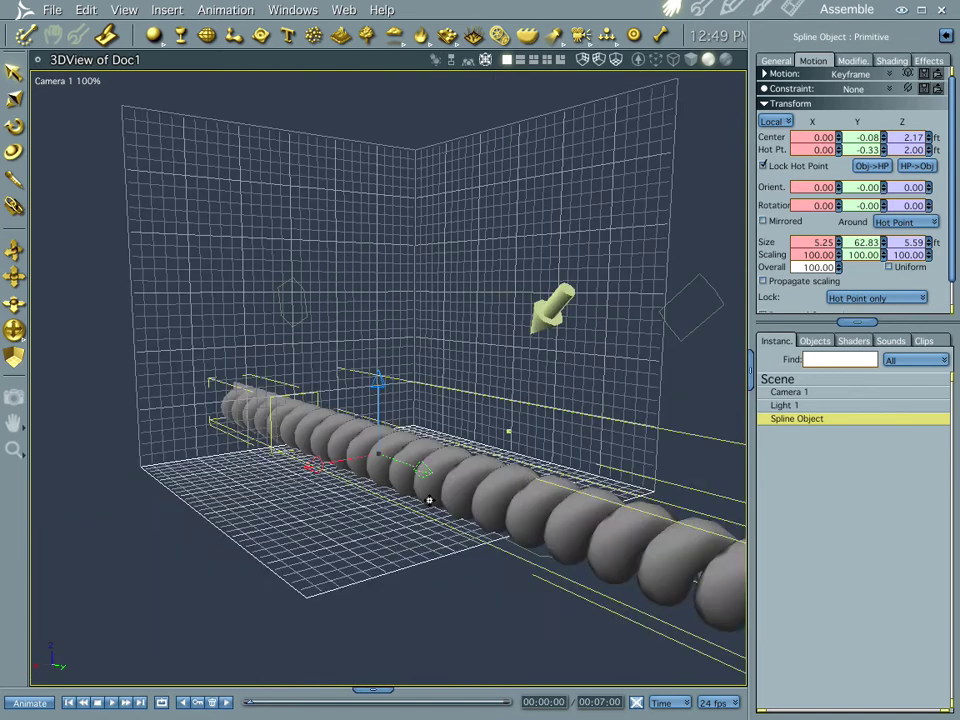
middle_drag(429, 500, 579, 484)
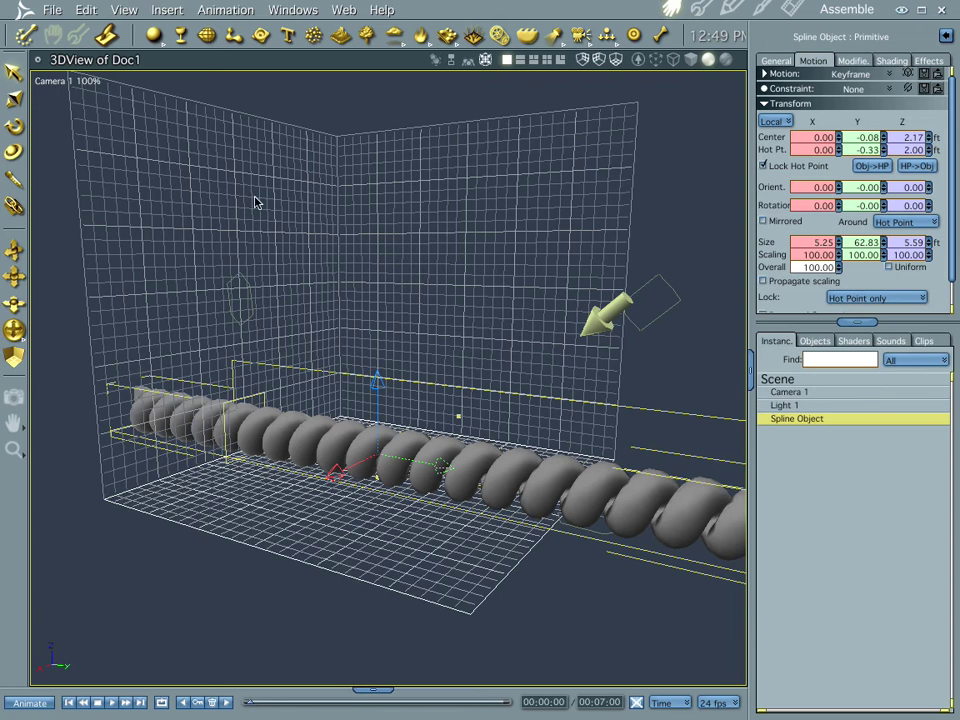
click(85, 10)
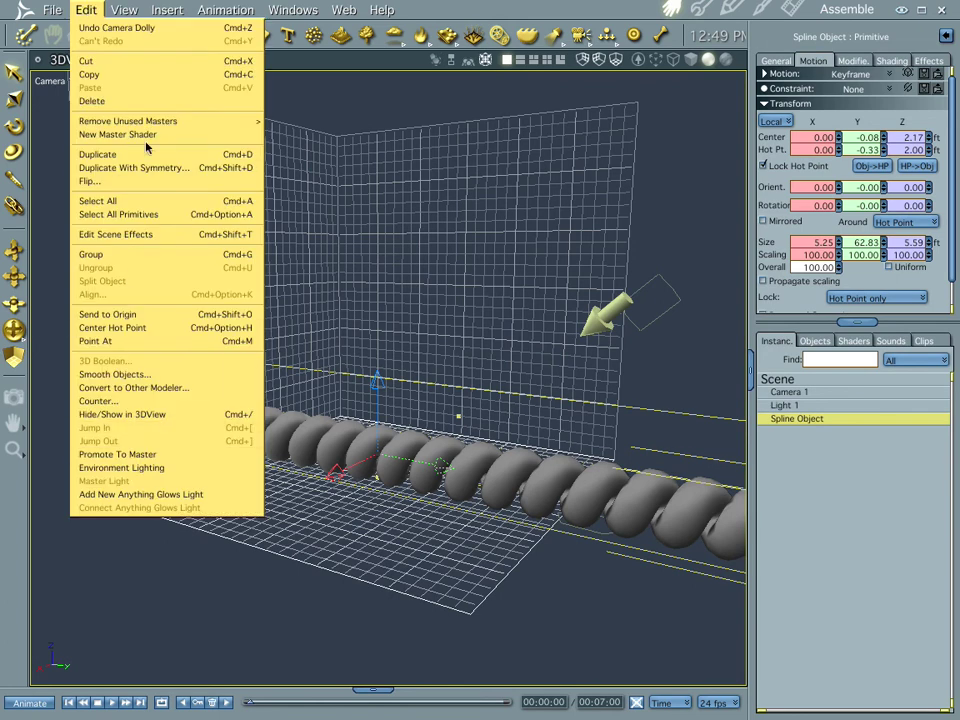
mouse_move(104, 6)
click(97, 4)
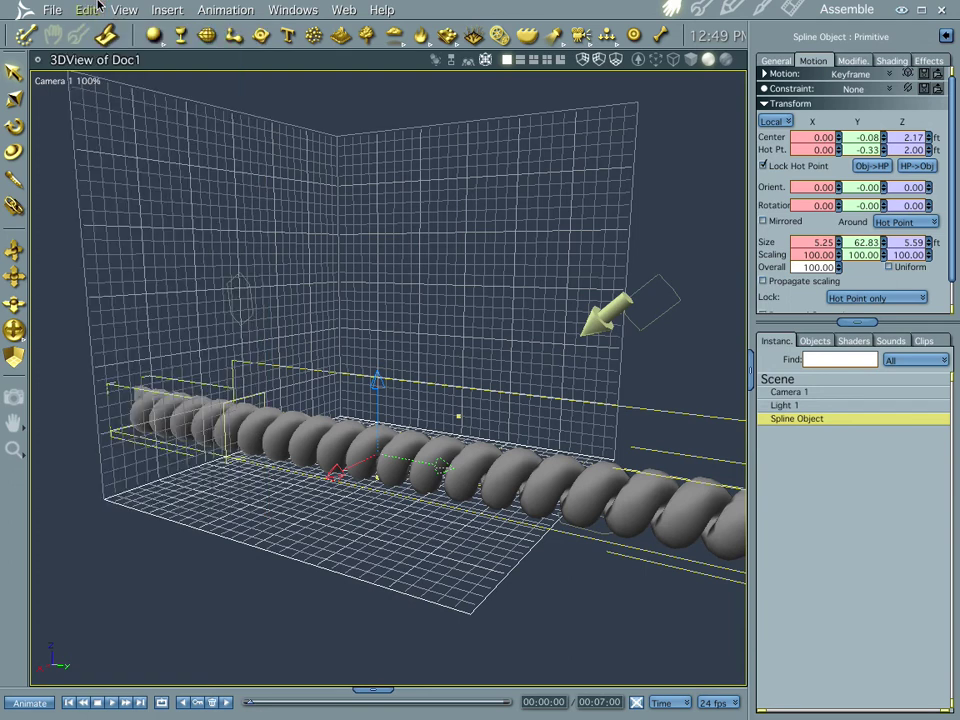
Step: Convert the coiled spline object to a Vertex Modeler mesh with Convert to Other Modeler
double_click(549, 456)
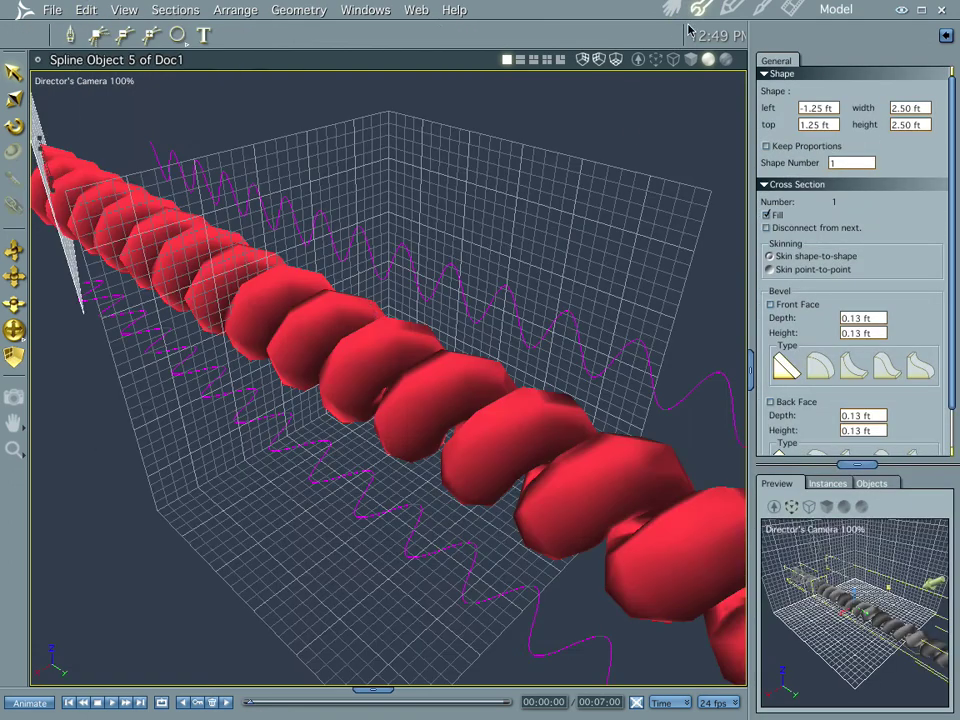
click(82, 10)
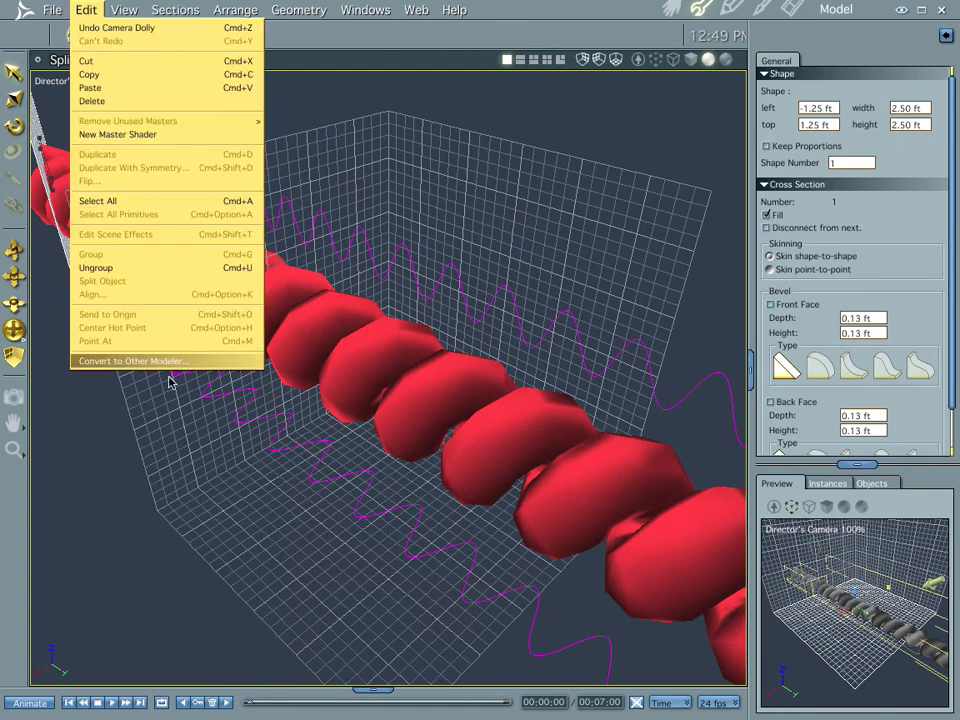
click(128, 278)
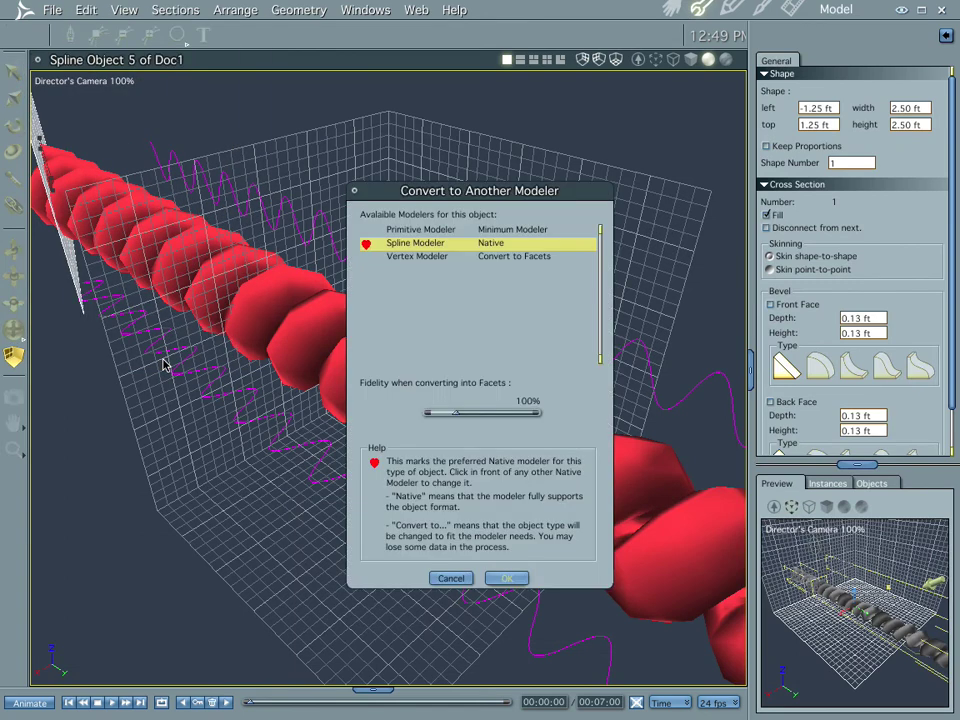
click(420, 257)
click(509, 579)
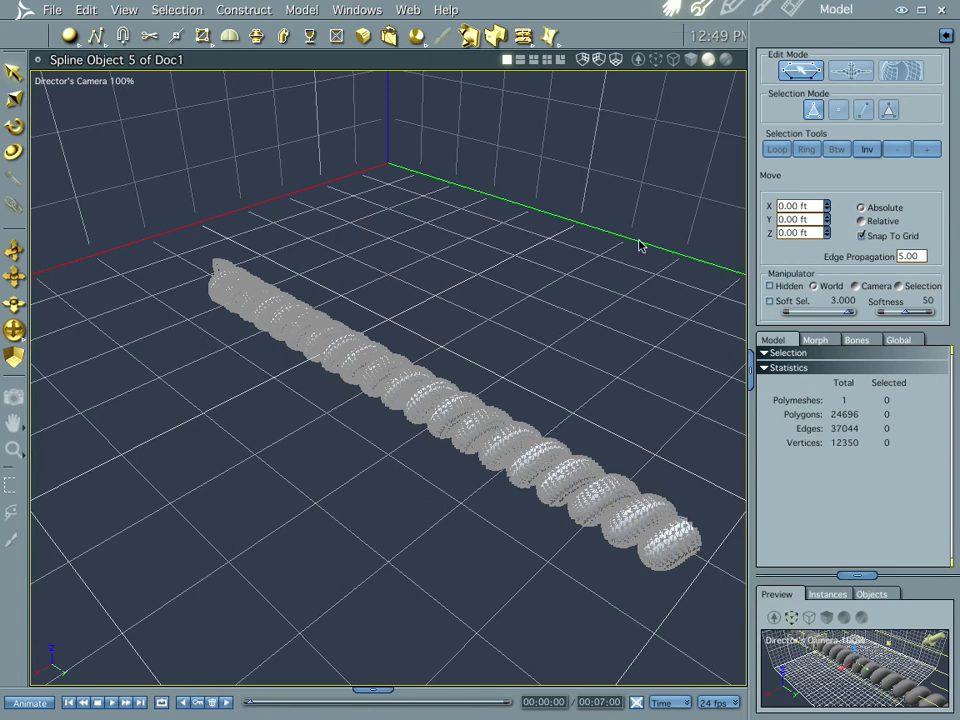
Step: Switch to the Assemble room with Ctrl+1 and orbit the view slightly around the rope
key(ctrl+1)
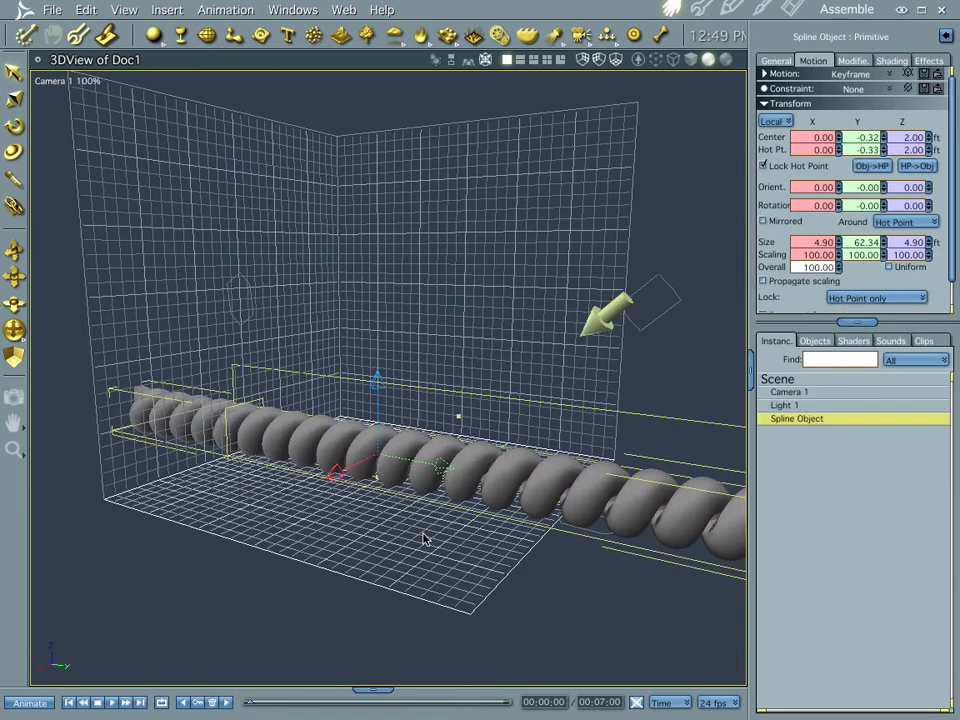
drag(405, 535, 444, 521)
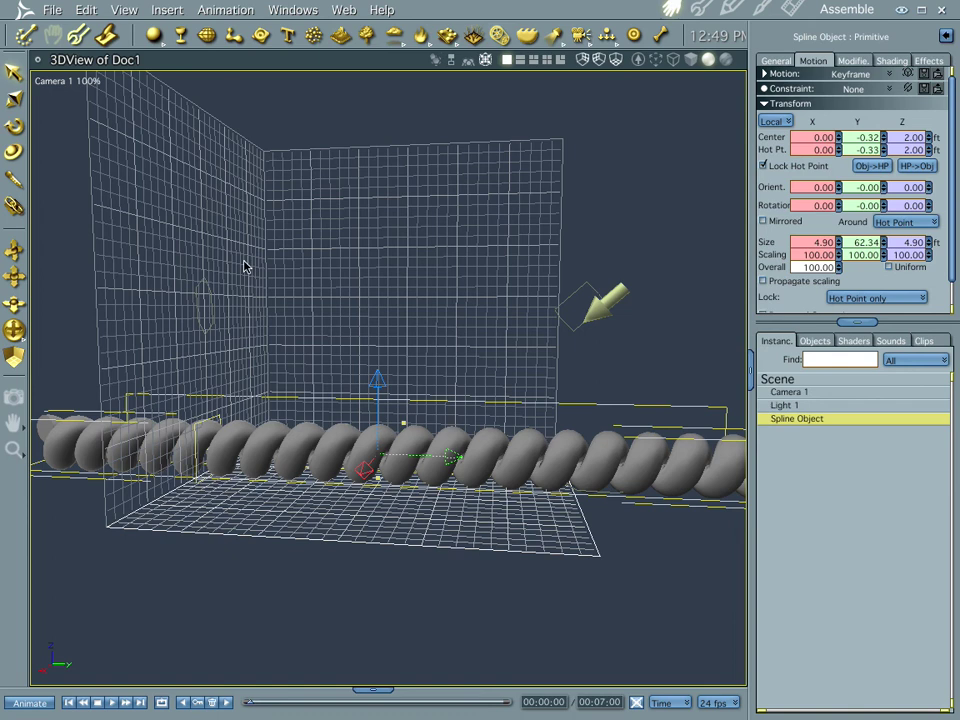
Step: Switch the camera to the Right view and frame the whole rope to fit
click(60, 80)
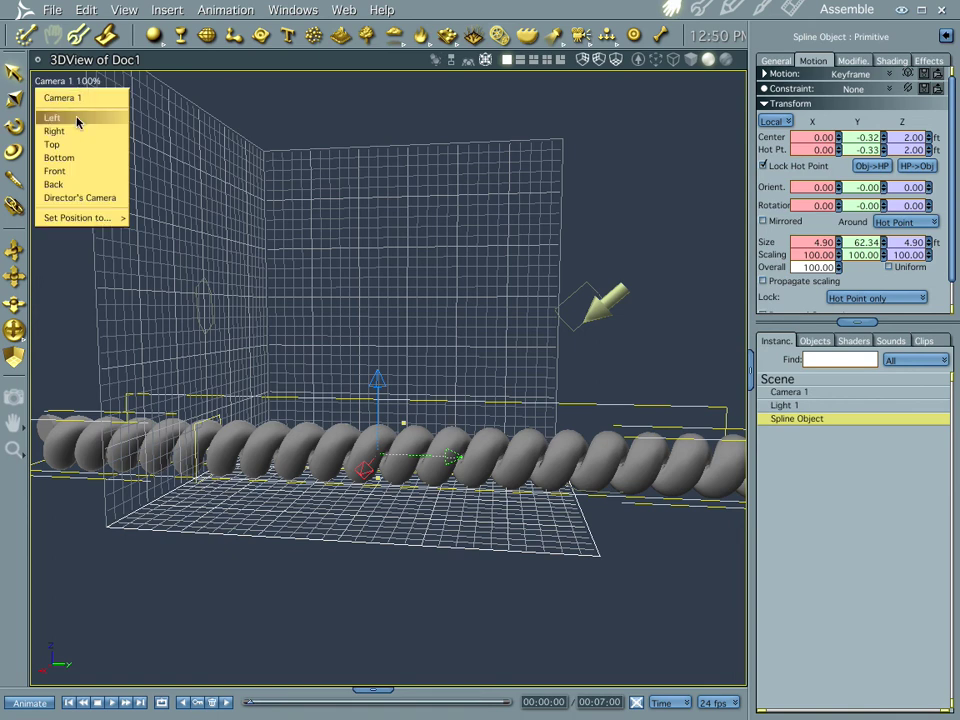
click(84, 172)
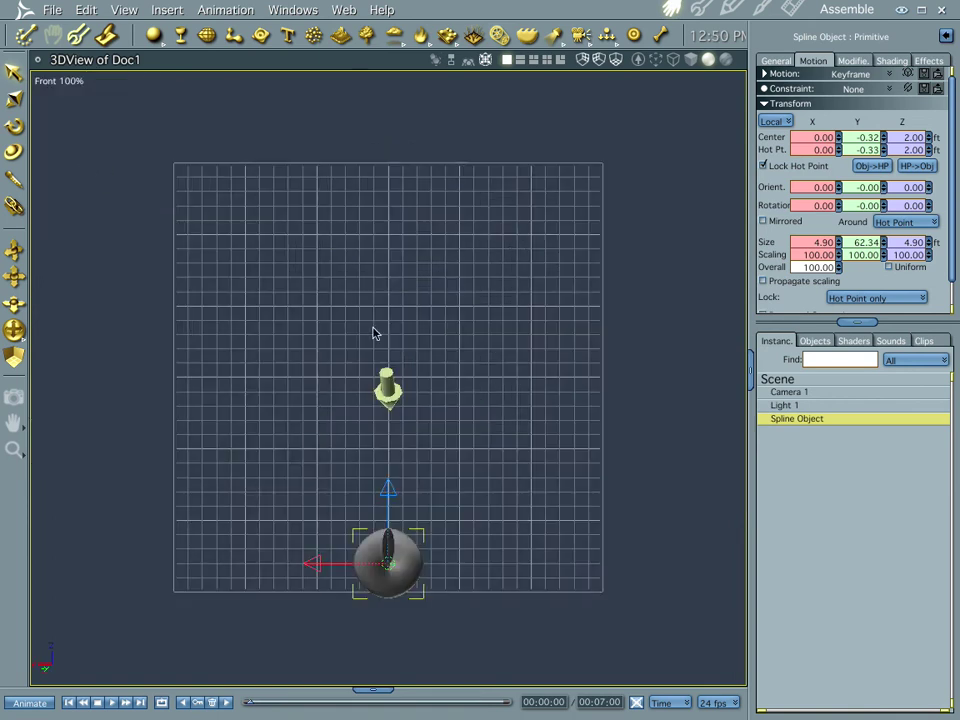
click(79, 82)
click(86, 132)
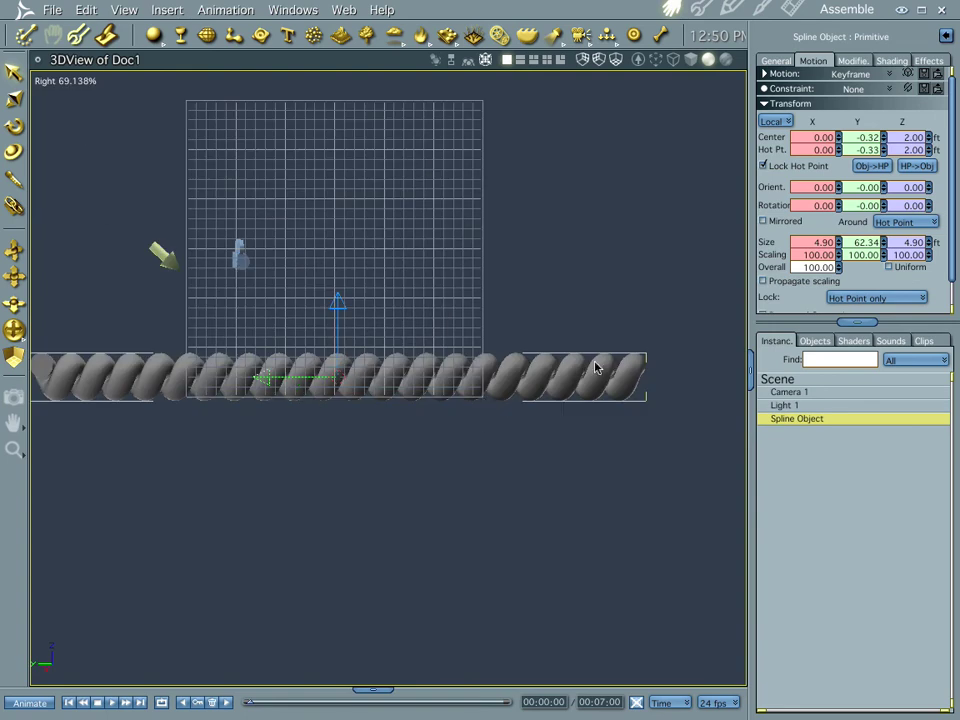
key(ctrl+shift+f)
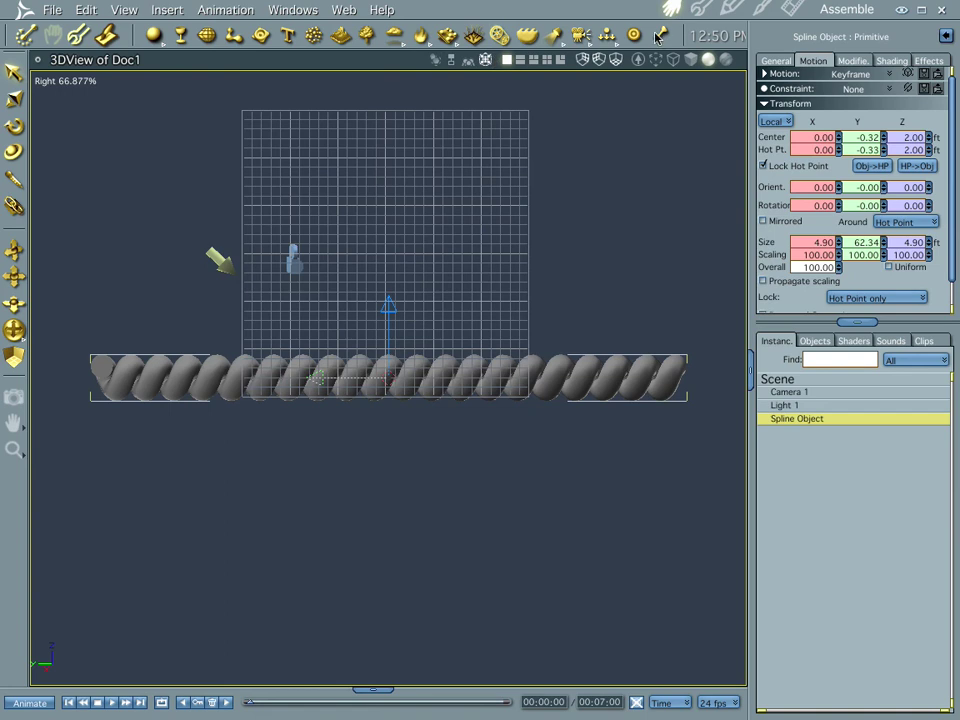
Step: Create a six-bone chain, Bone through Bone 5, along the rope and select the hierarchy
click(95, 366)
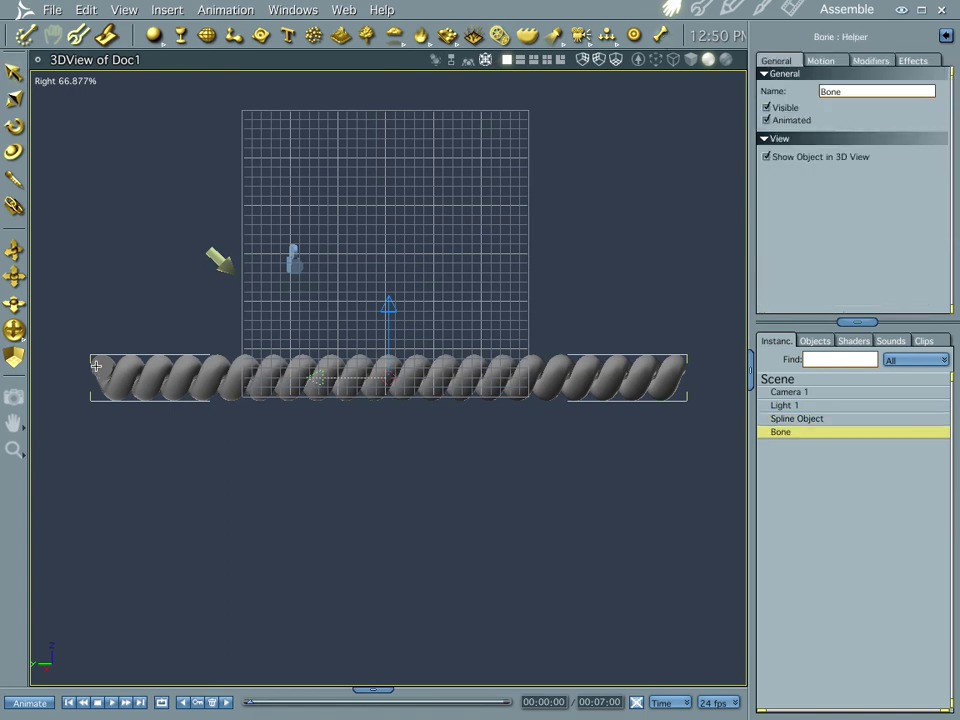
click(128, 364)
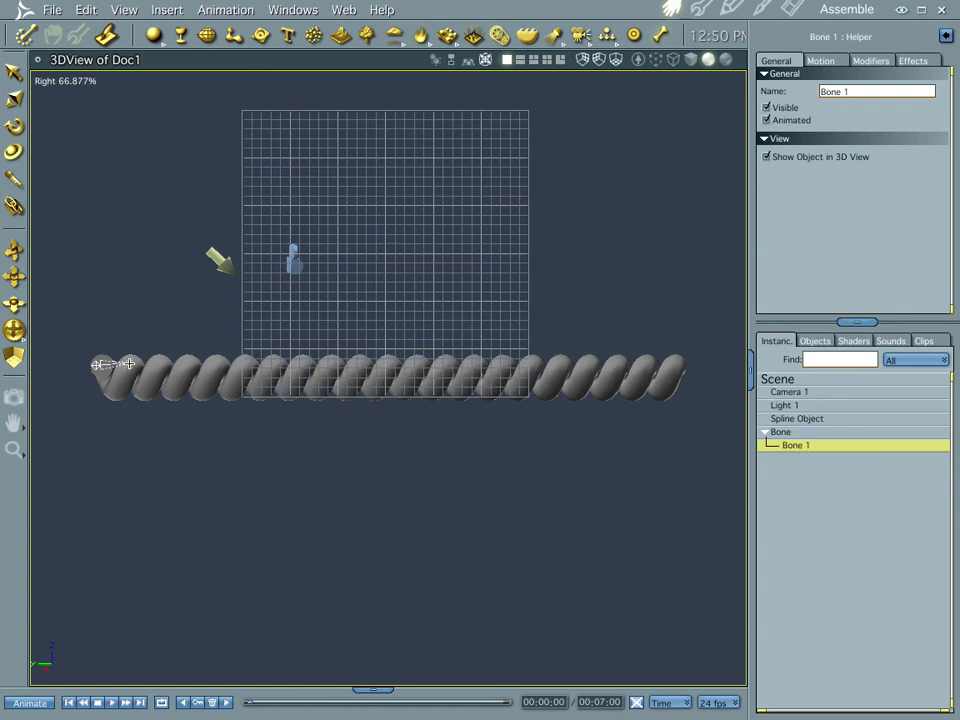
click(162, 364)
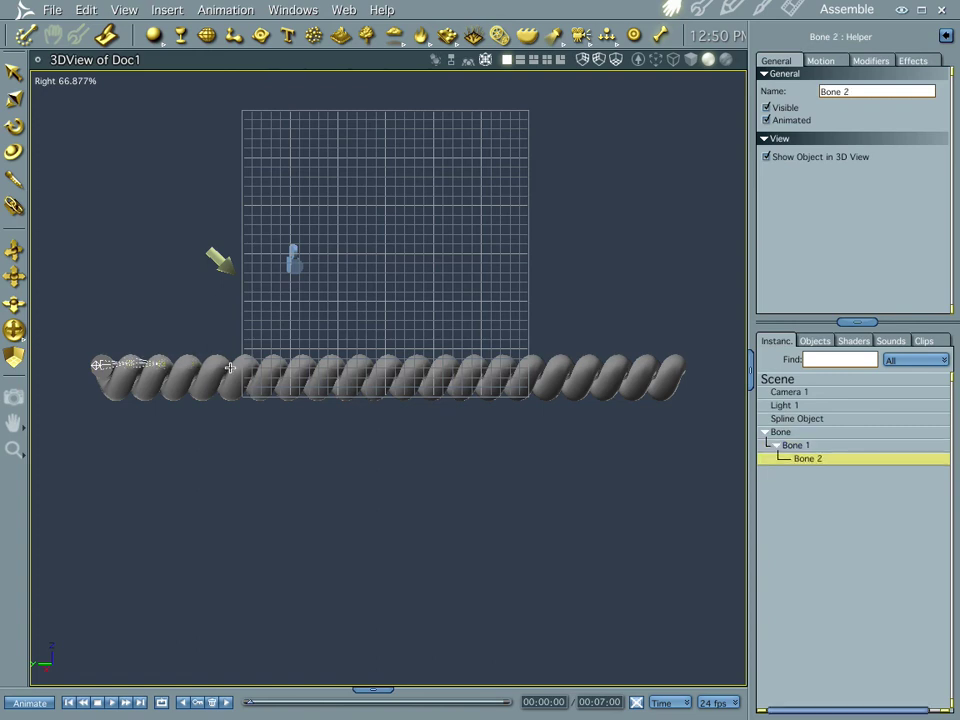
click(378, 367)
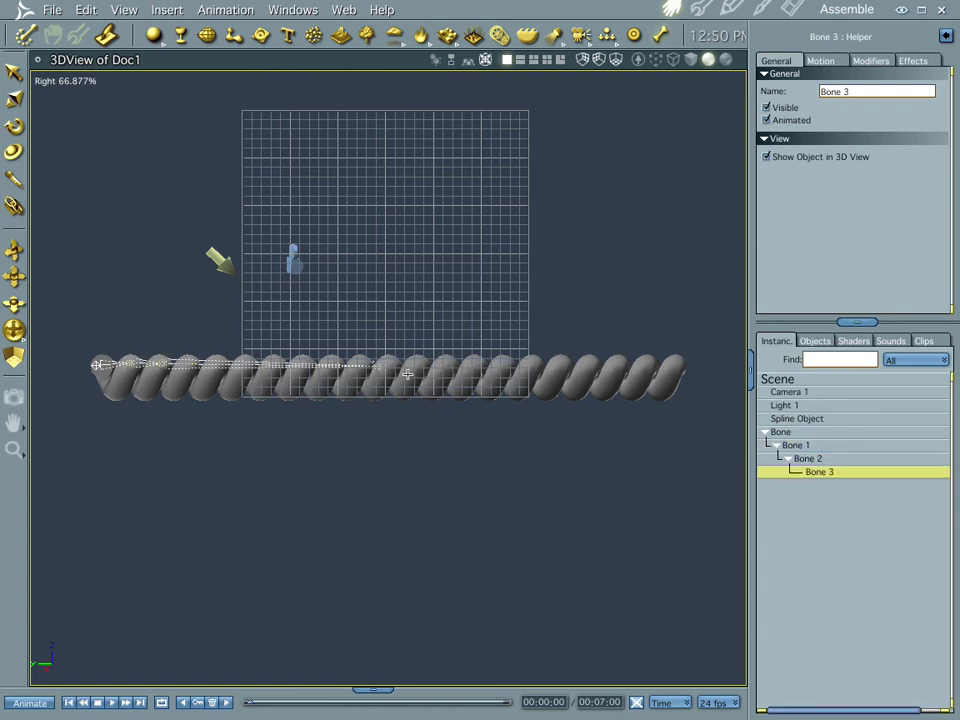
click(549, 368)
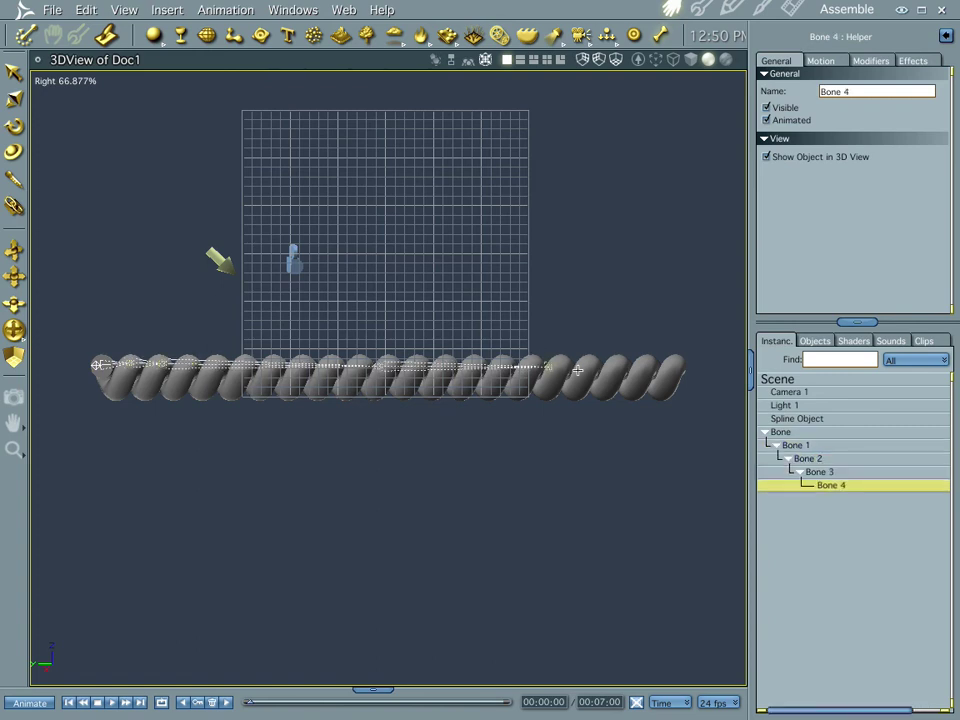
click(677, 367)
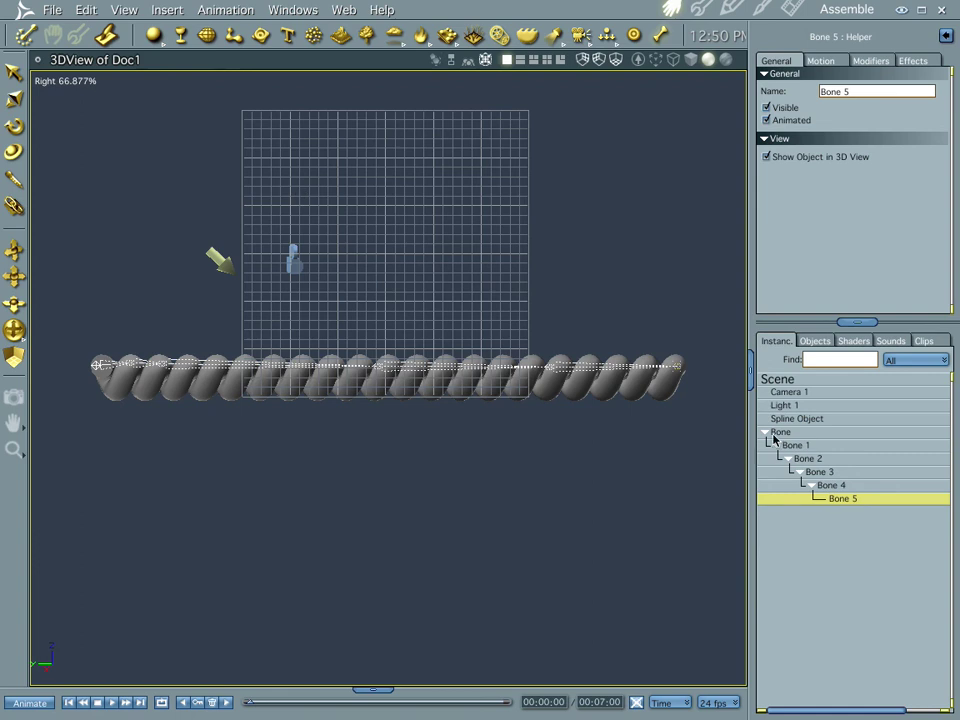
click(814, 434)
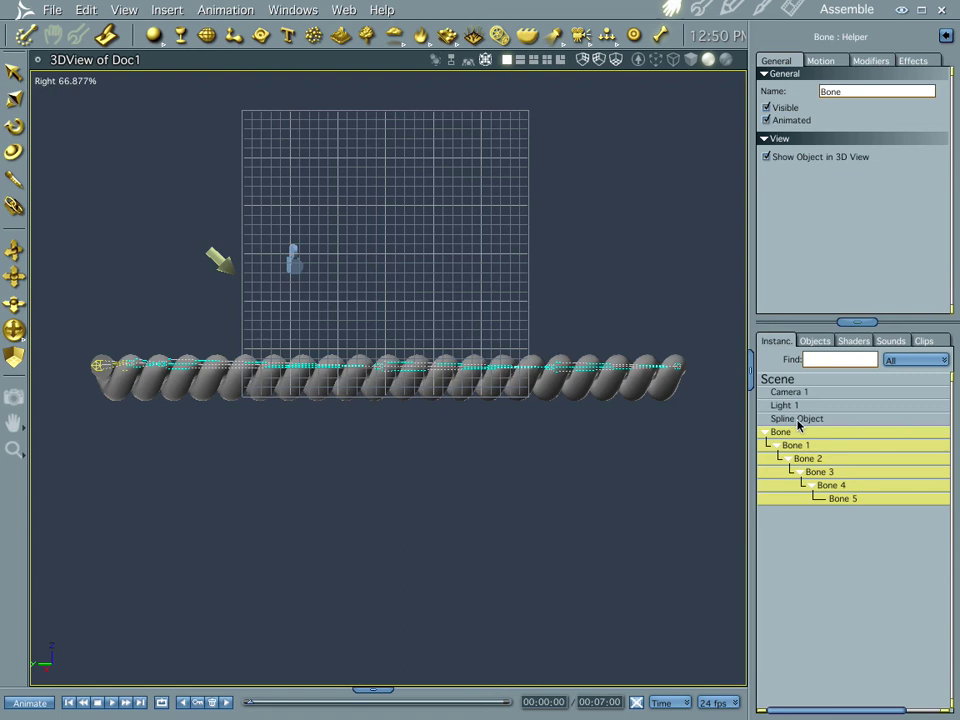
Step: Select the Spline Object with the bones and attach the skeleton via Animation > Attach Skeleton
shift+click(798, 424)
click(200, 9)
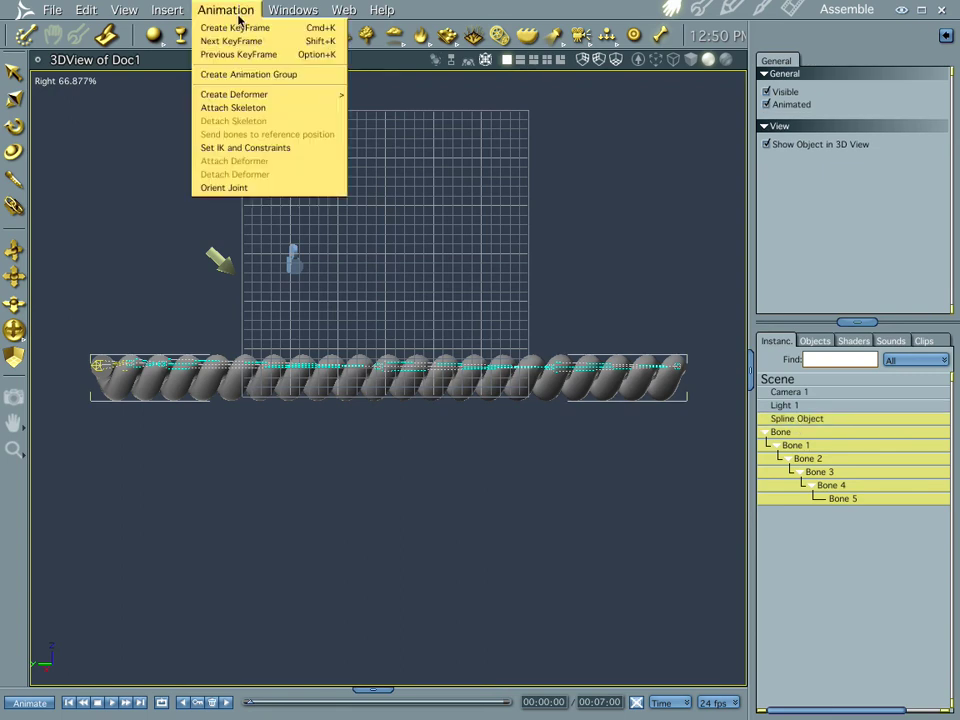
click(249, 109)
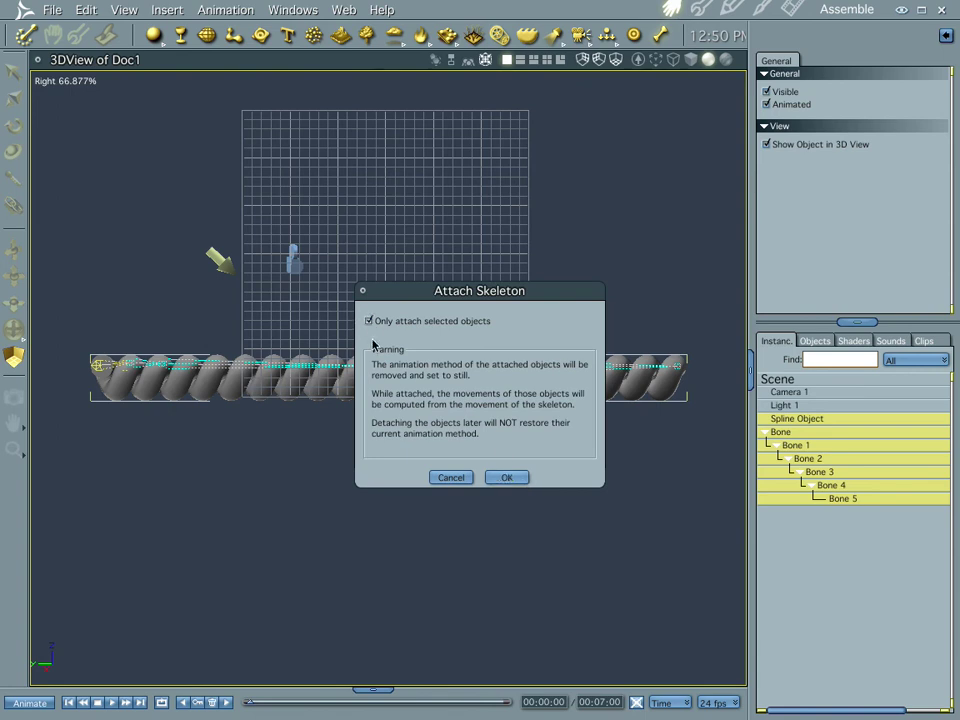
click(503, 478)
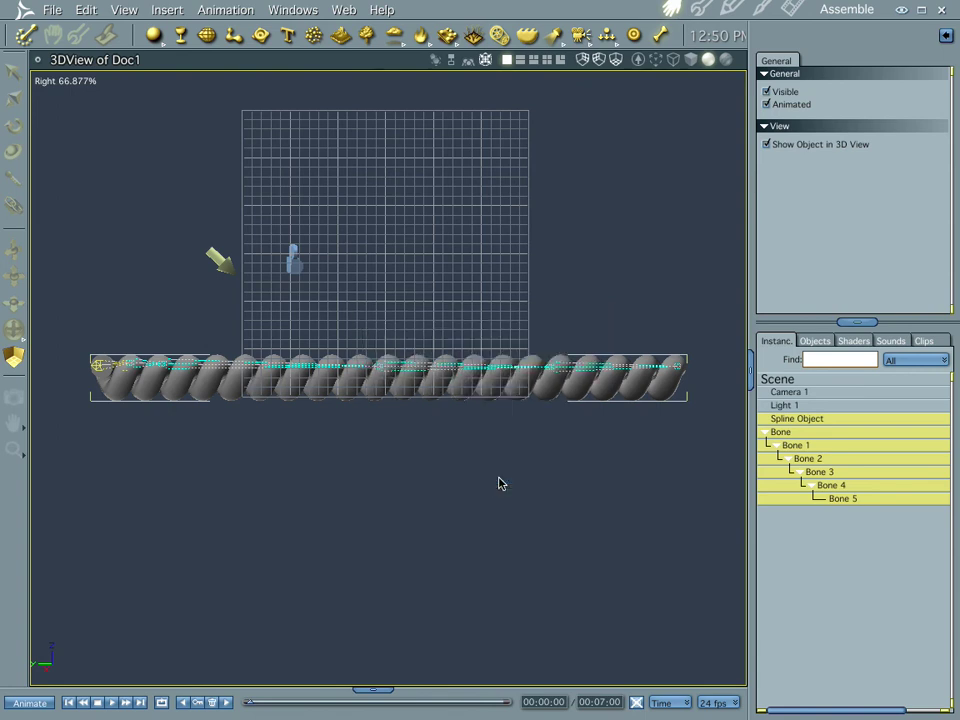
Step: Undo the accidentally added extra bone and close the Animation menu unused
click(506, 465)
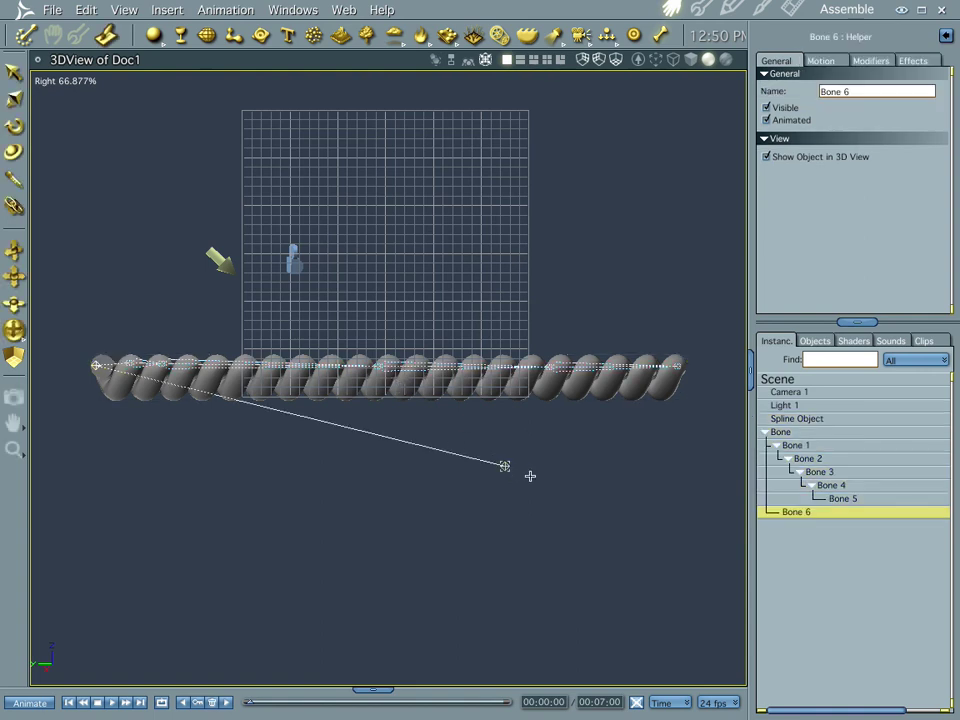
key(ctrl+z)
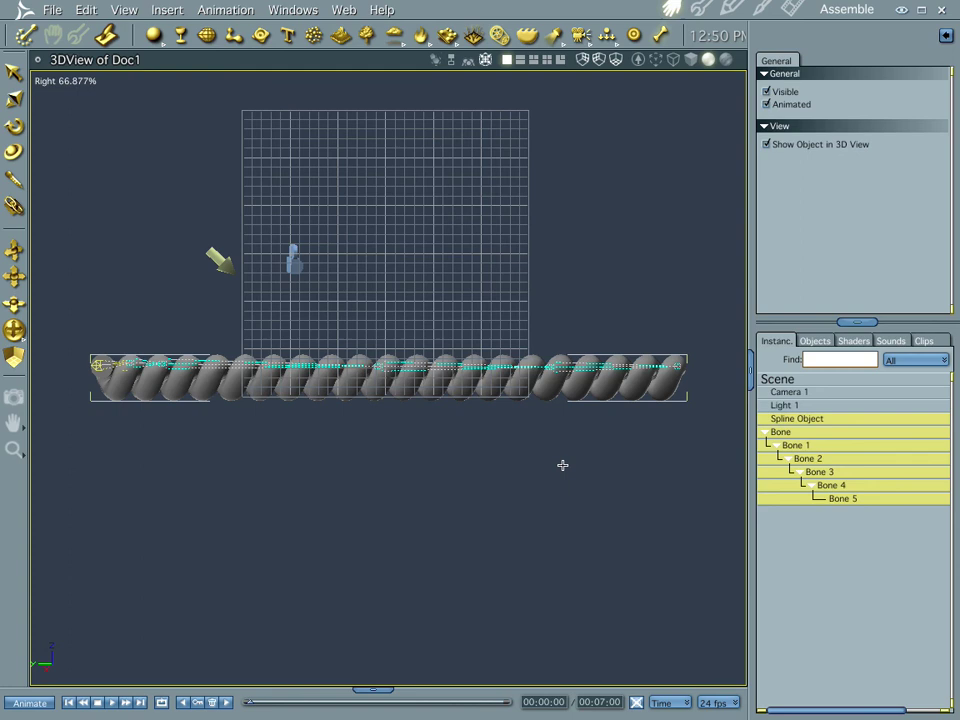
click(221, 12)
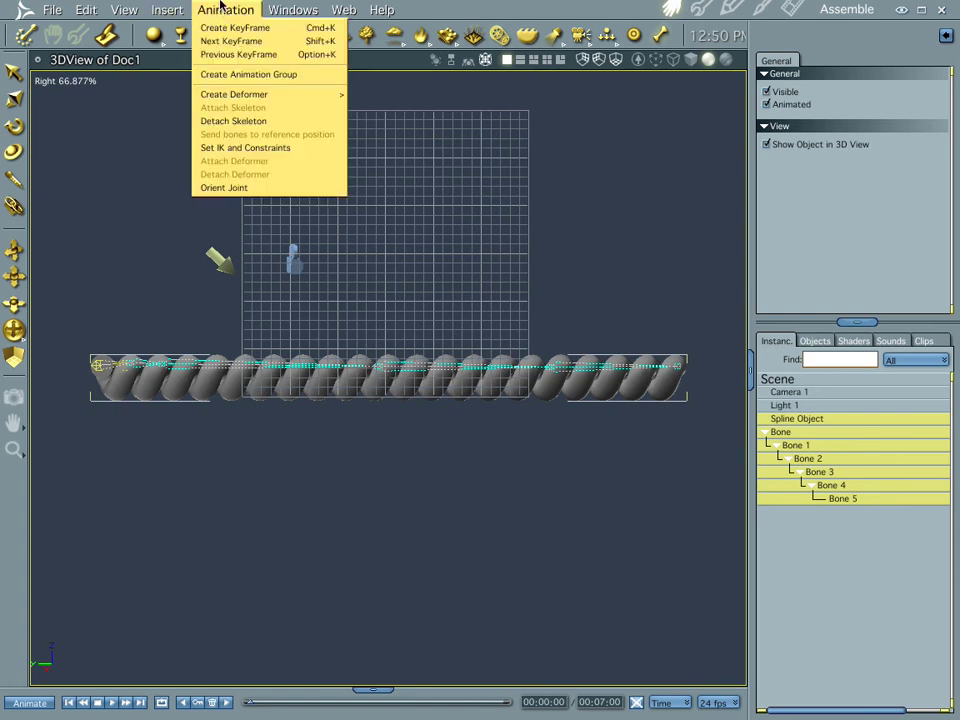
click(221, 8)
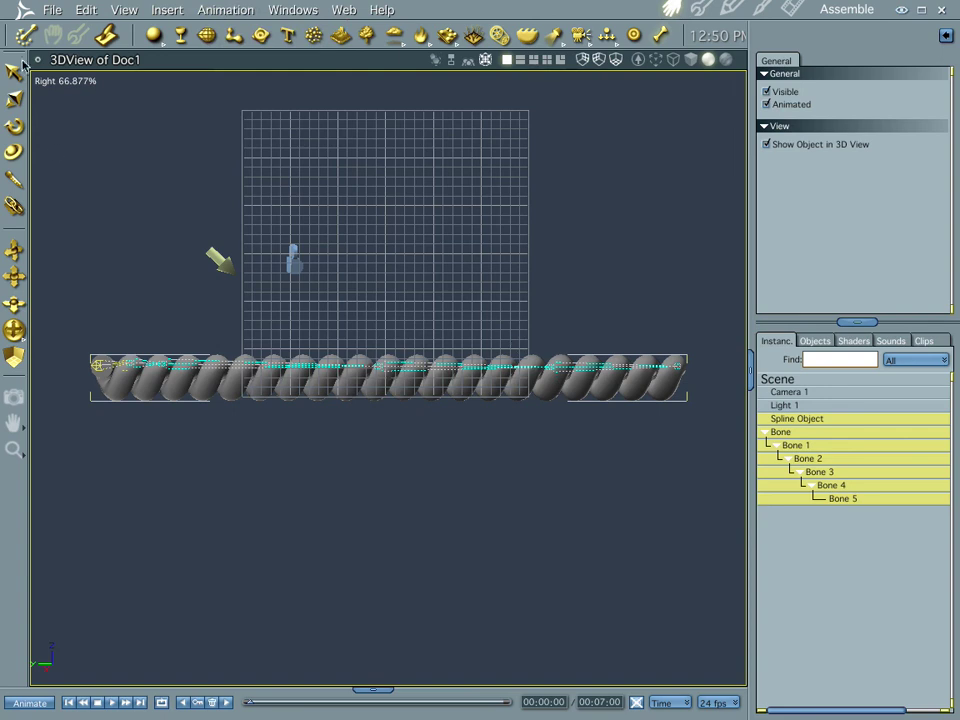
Step: Rotate Bones 2, 3 and 4 so the rope tilts up, rises near-vertical, and hooks right at the top
click(180, 484)
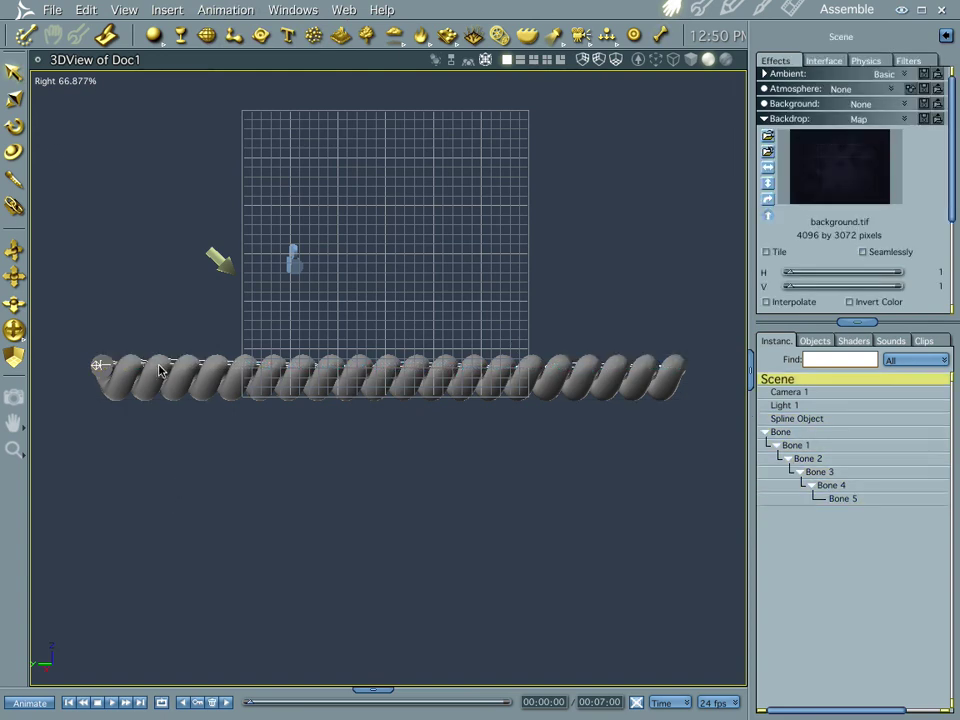
click(155, 368)
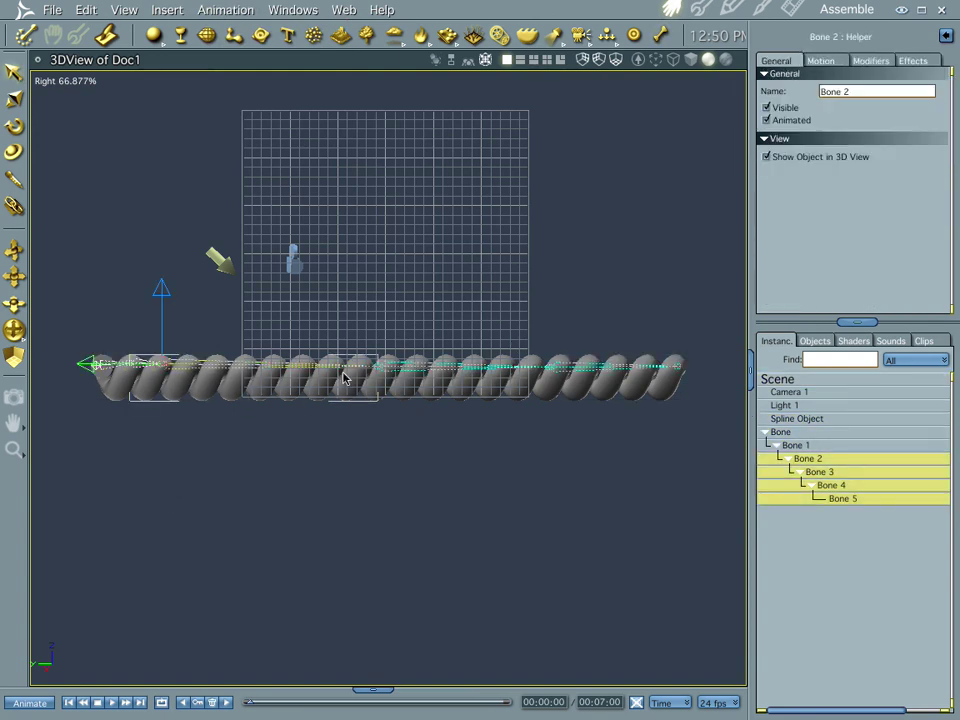
drag(231, 317, 219, 296)
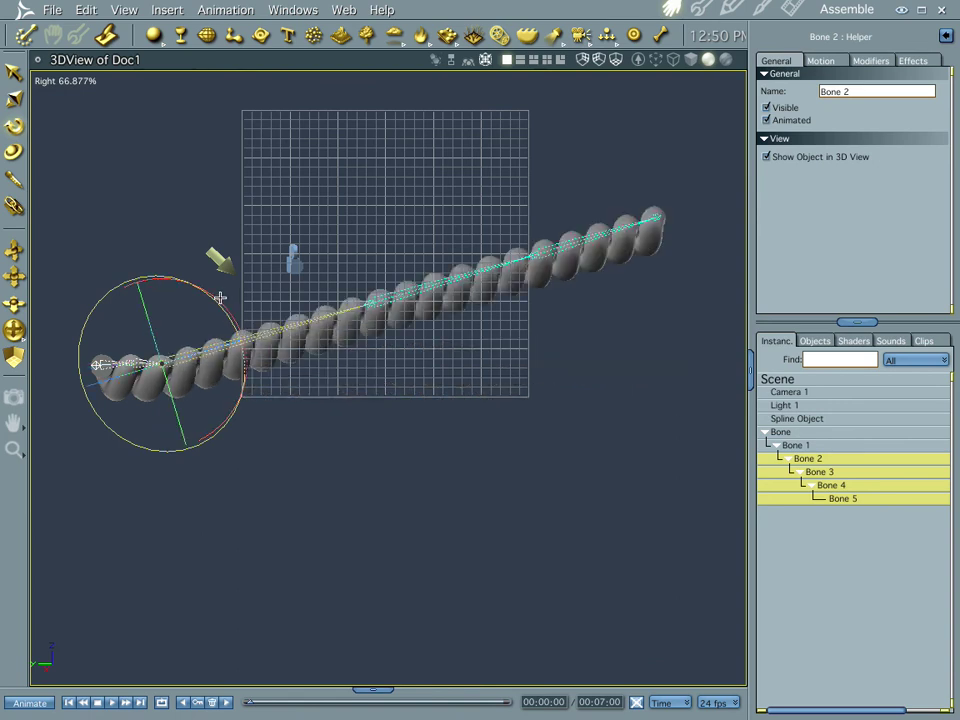
click(368, 304)
drag(429, 240, 377, 212)
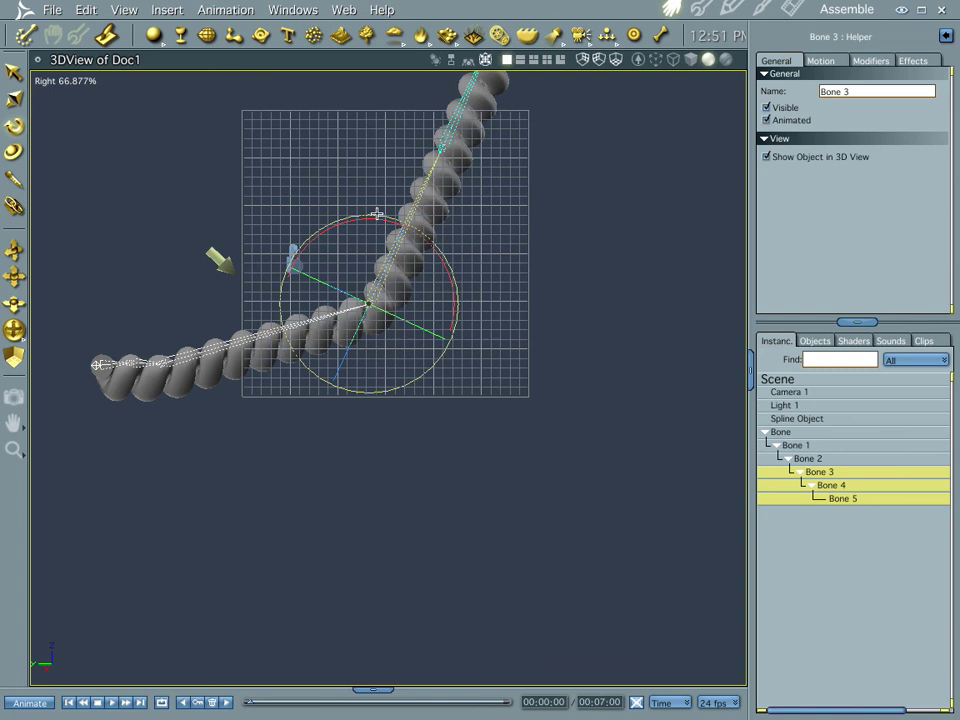
click(440, 150)
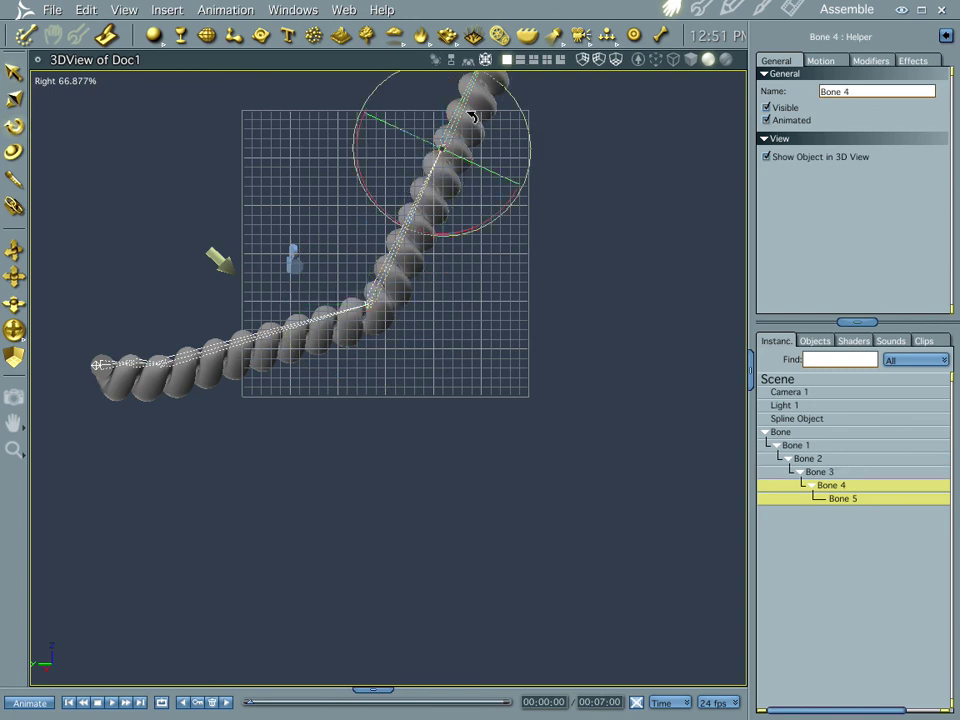
drag(501, 195, 519, 109)
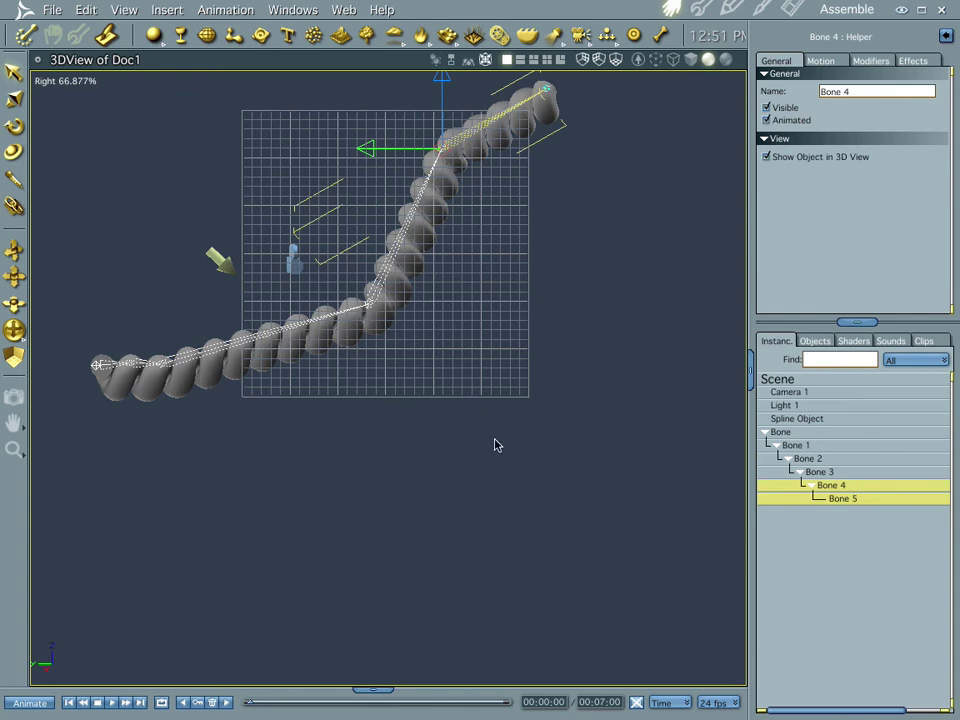
click(52, 78)
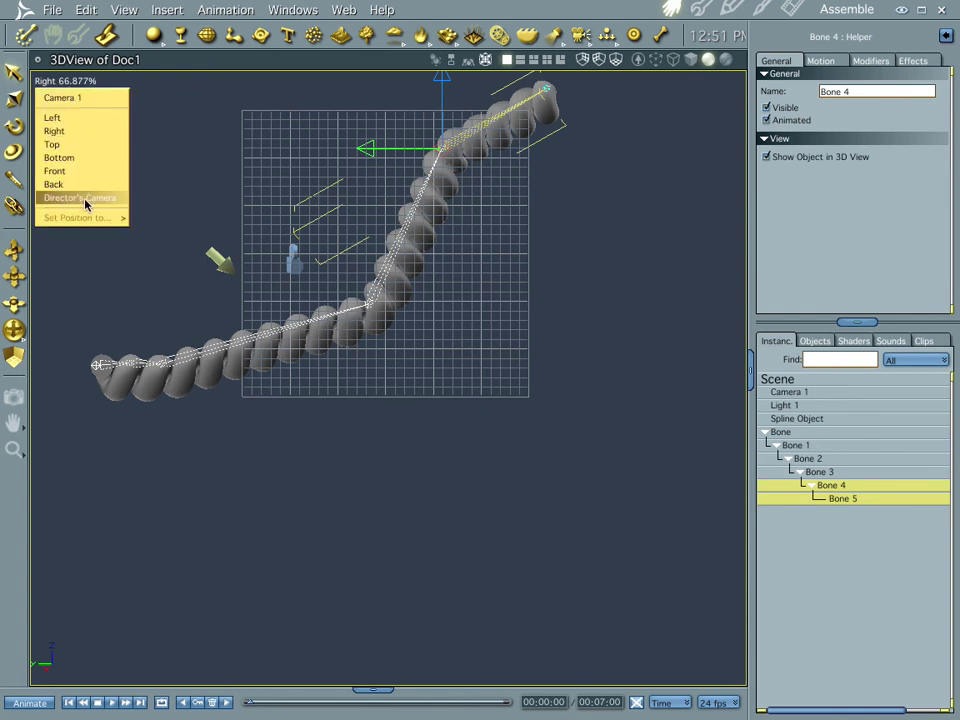
Step: Switch to the Camera 1 view, orbit to a new angle on the rope, and render it
click(84, 97)
middle_drag(426, 404, 395, 436)
key(ctrl+r)
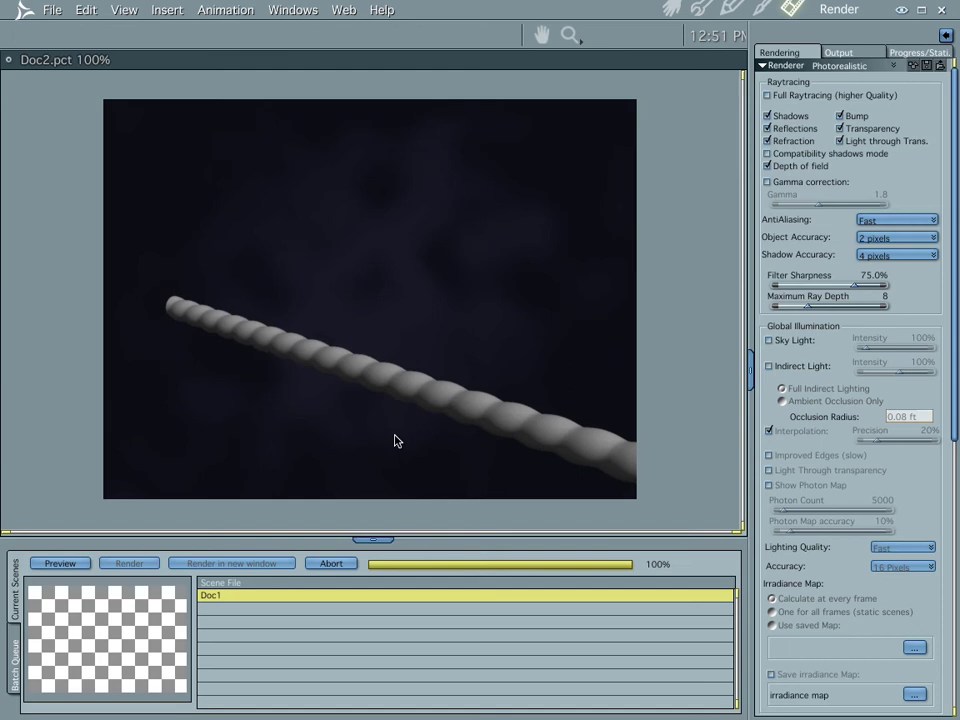